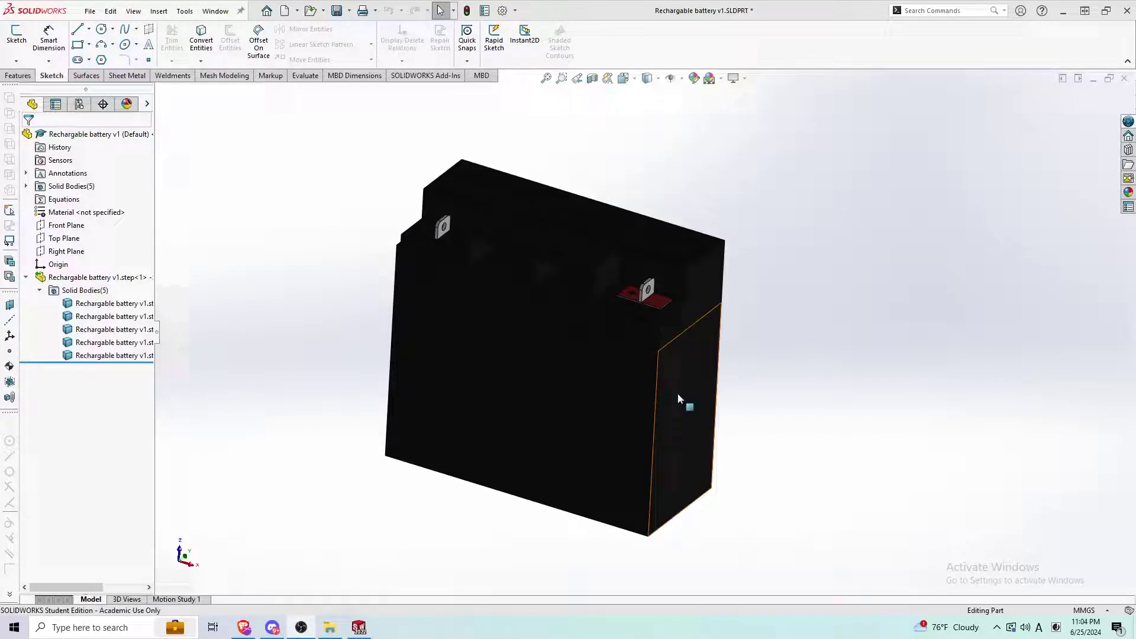
- Examine the imported battery model from several angles, including its main body and the two terminal tabs
middle_drag(655, 390, 639, 336)
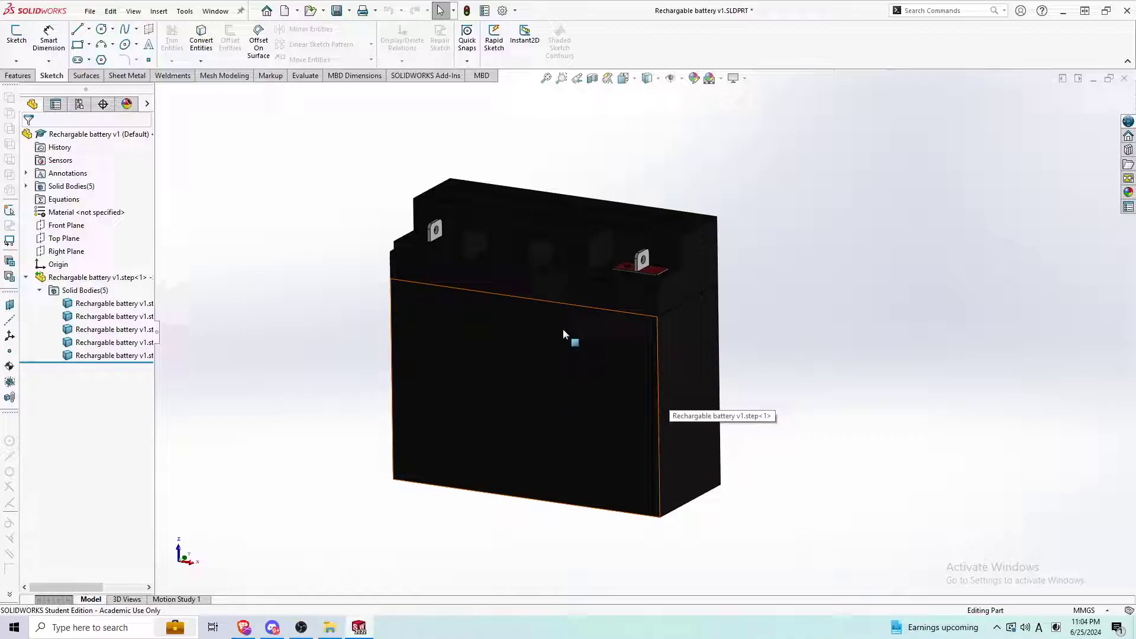
middle_drag(652, 279, 648, 310)
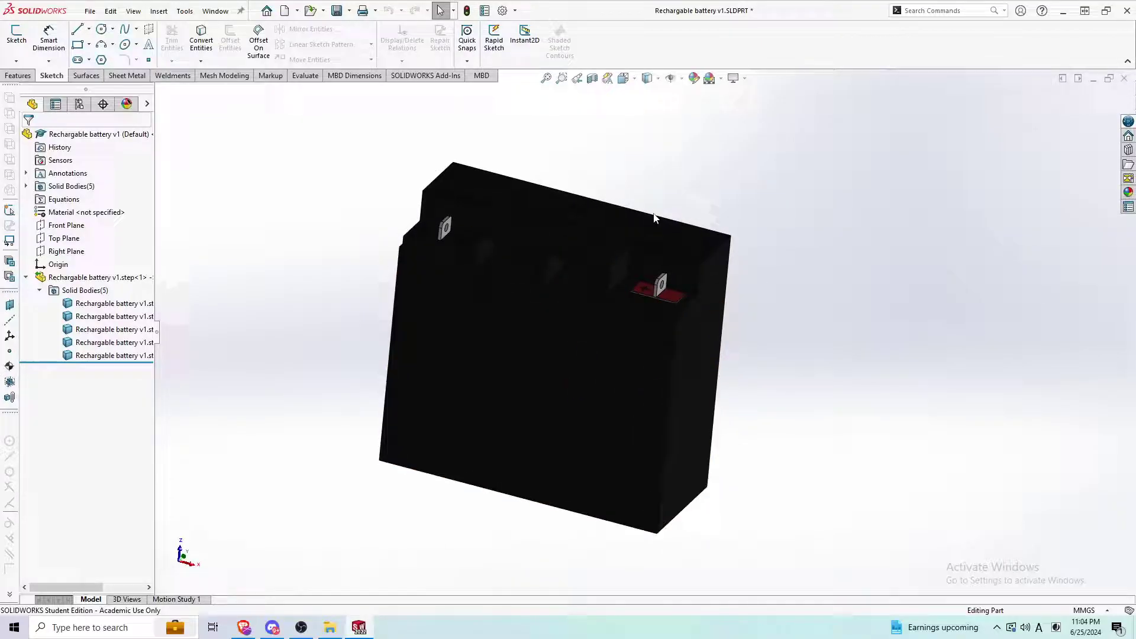
middle_drag(496, 431, 641, 426)
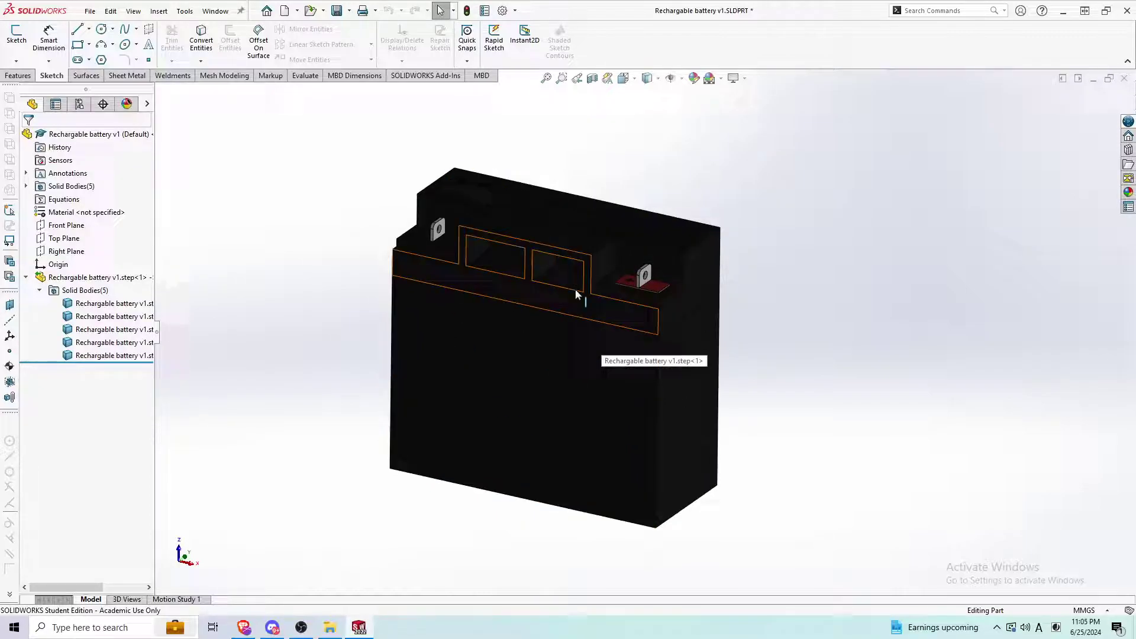
middle_drag(555, 349, 704, 374)
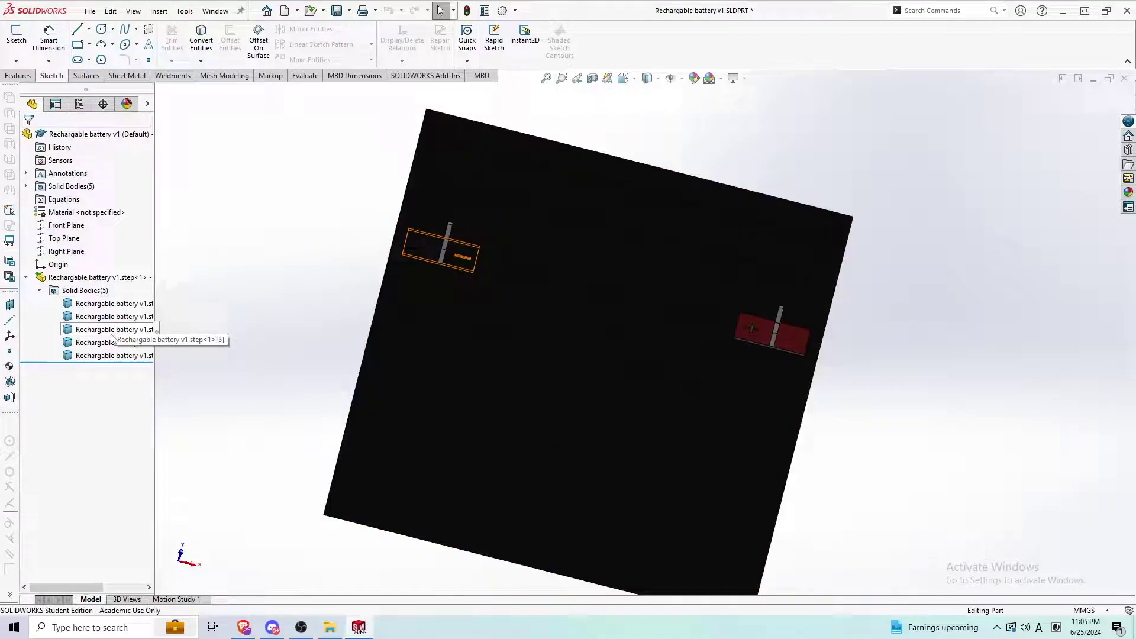
click(449, 408)
middle_drag(449, 409, 441, 205)
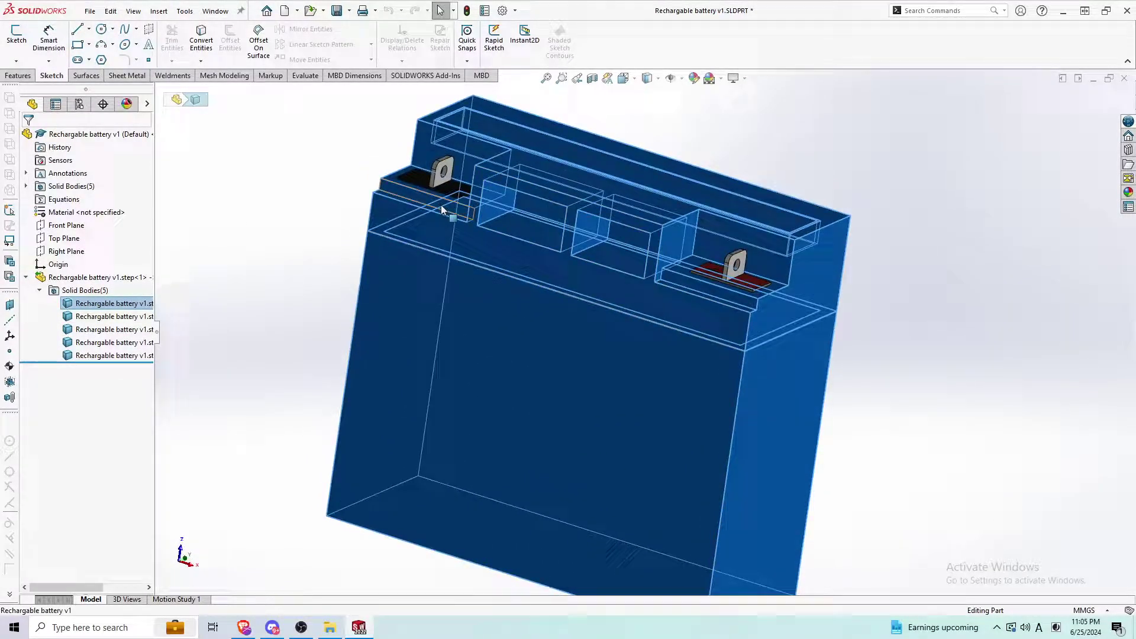
scroll(441, 205, down, 3)
click(459, 176)
middle_drag(587, 256, 789, 325)
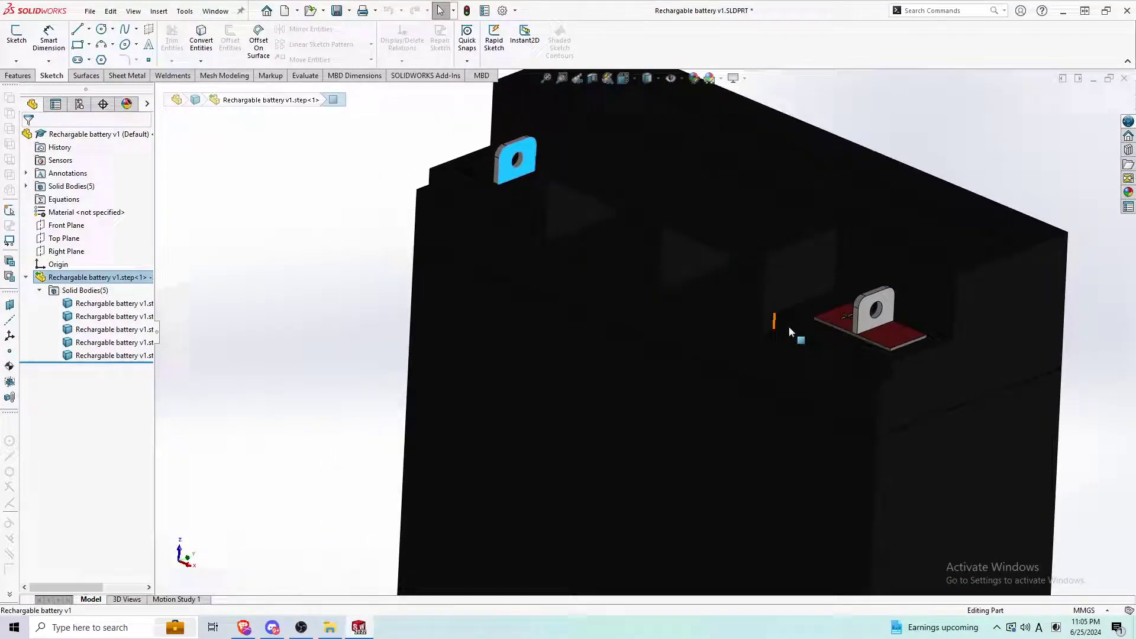
click(834, 322)
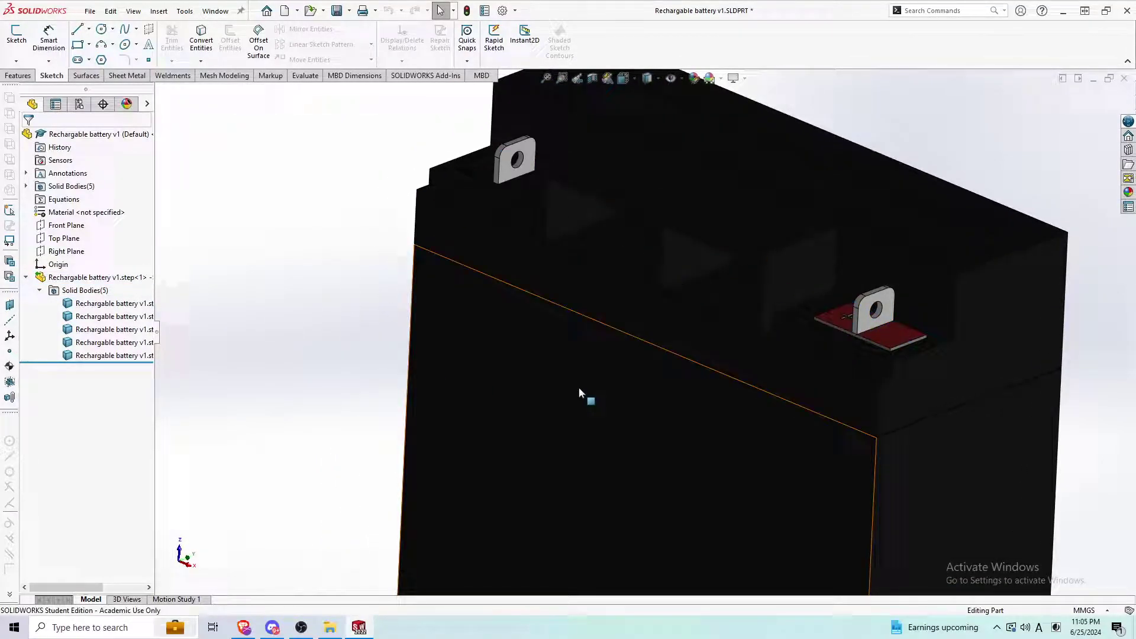
middle_drag(582, 391, 560, 407)
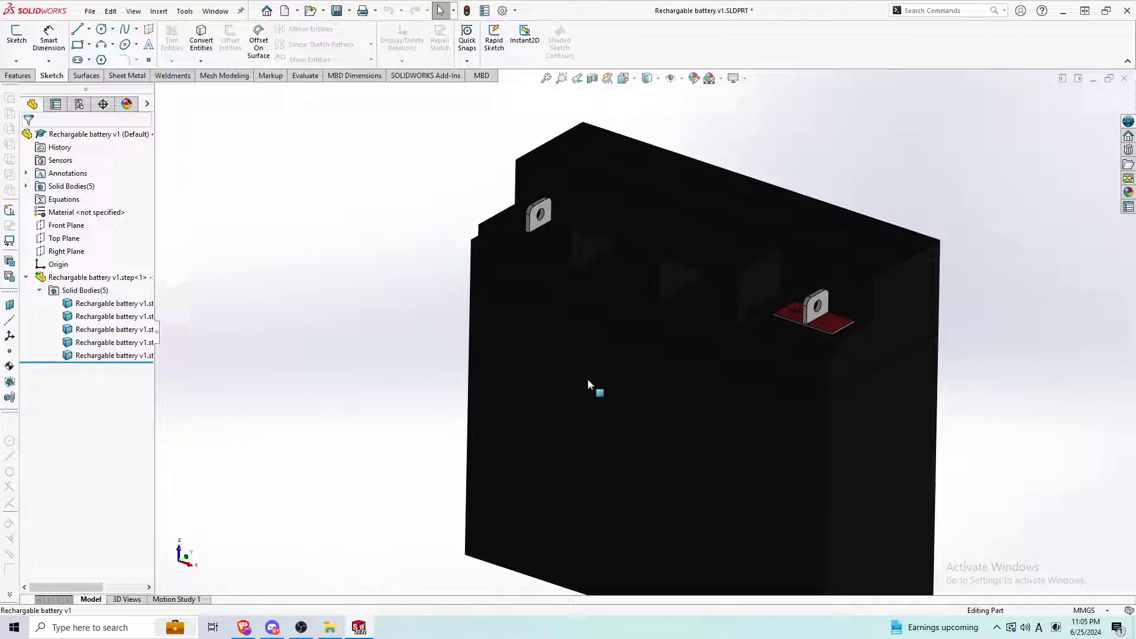
mouse_move(582, 366)
ctrl+middle_down()
mouse_move(560, 340)
mouse_move(523, 337)
ctrl+middle_up()
scroll(560, 348, up, 1)
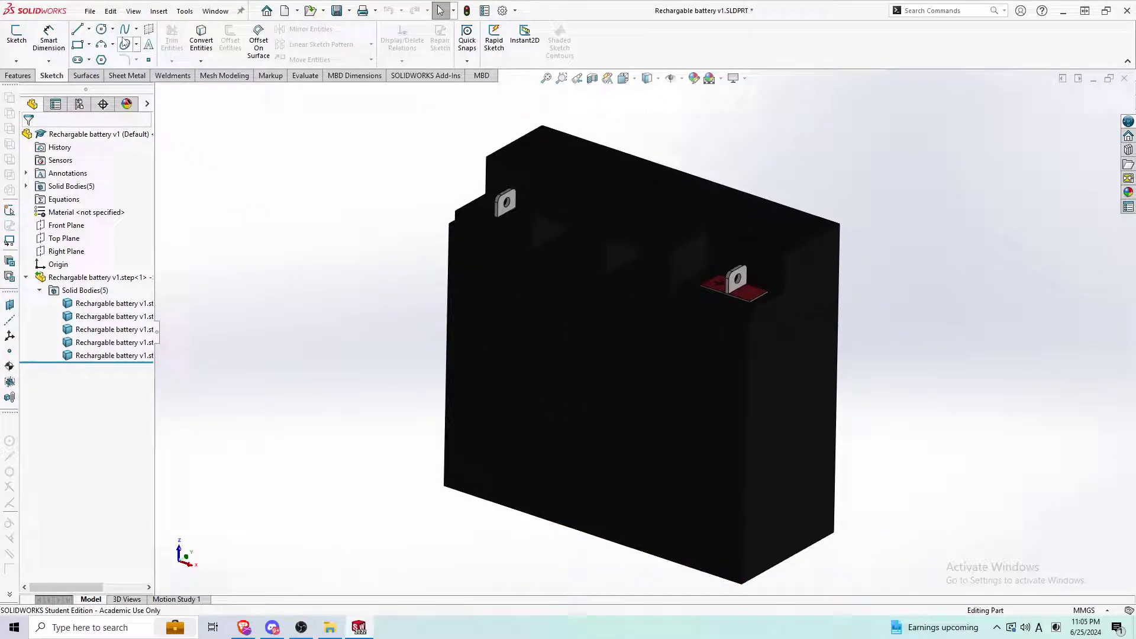
- Review the STEP import options for Rechargable battery v1.step, keeping assembly structure mapping at Import assembly as multiple body part
click(90, 10)
click(105, 41)
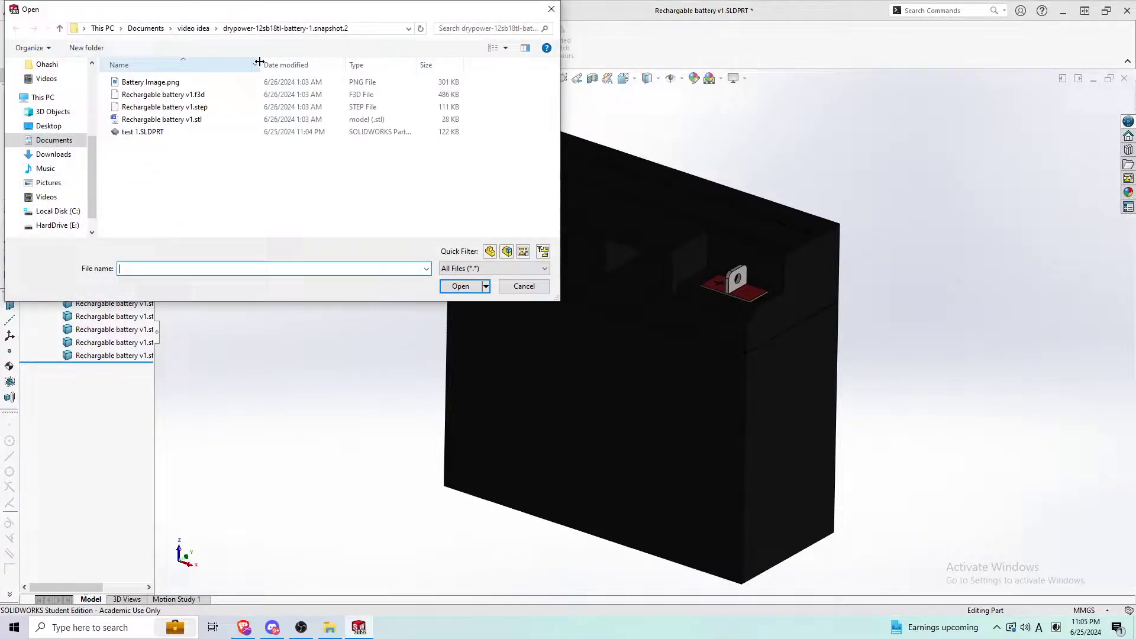
click(220, 110)
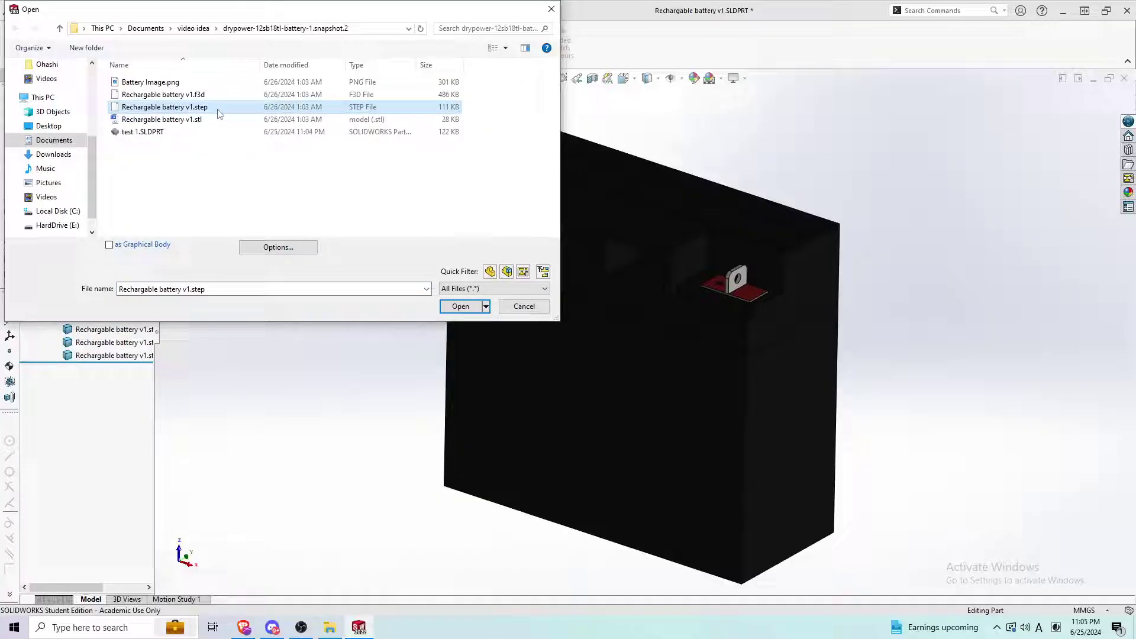
click(276, 248)
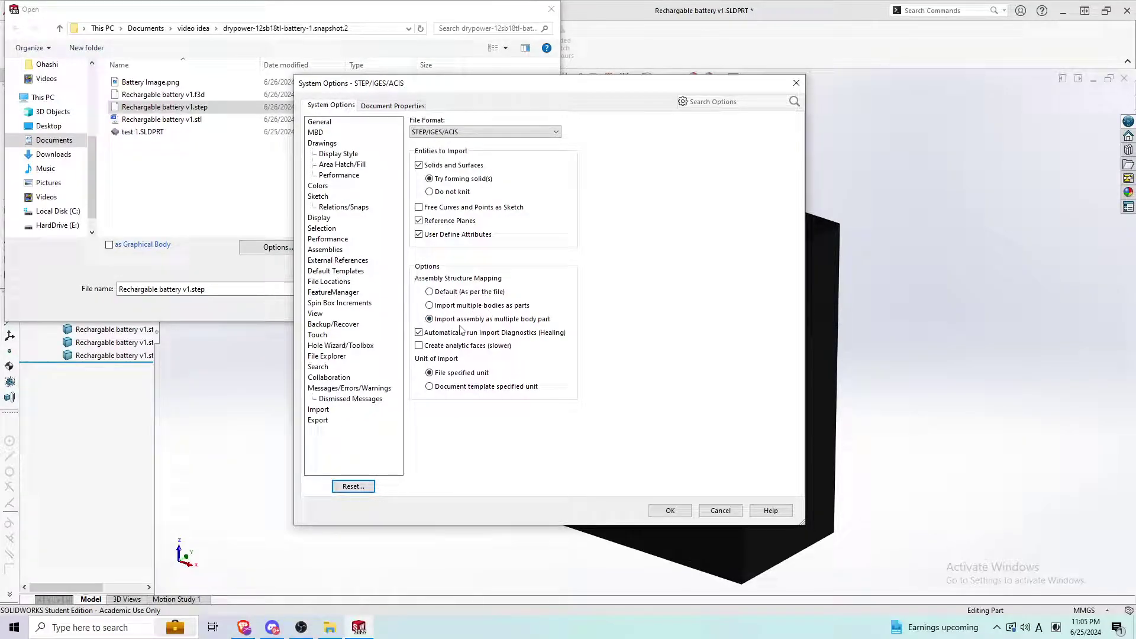
click(475, 294)
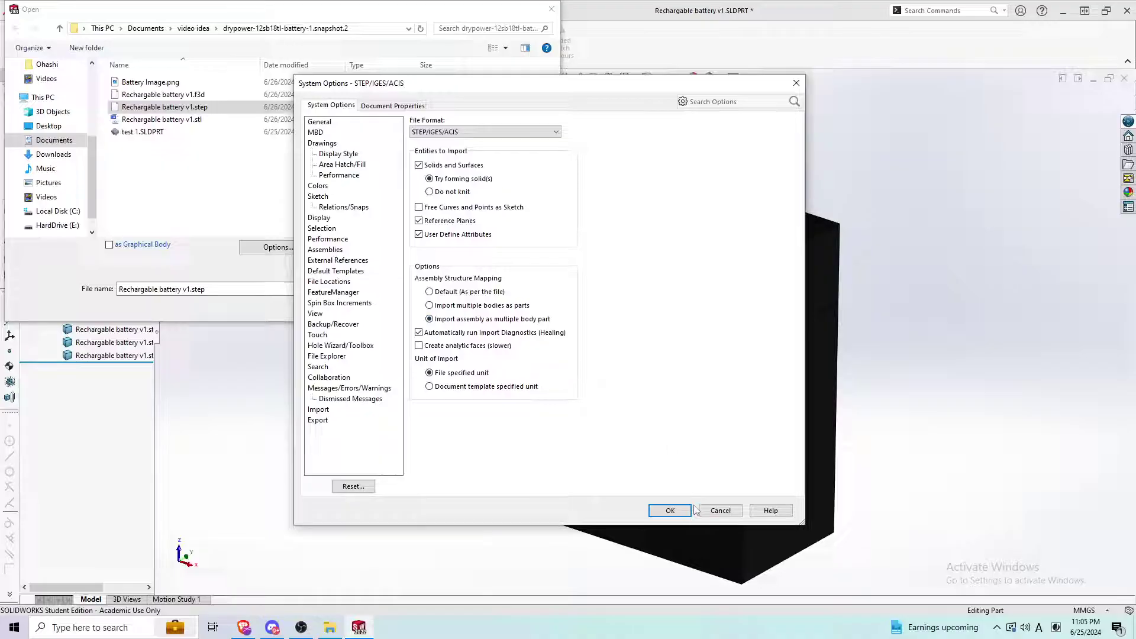
click(667, 510)
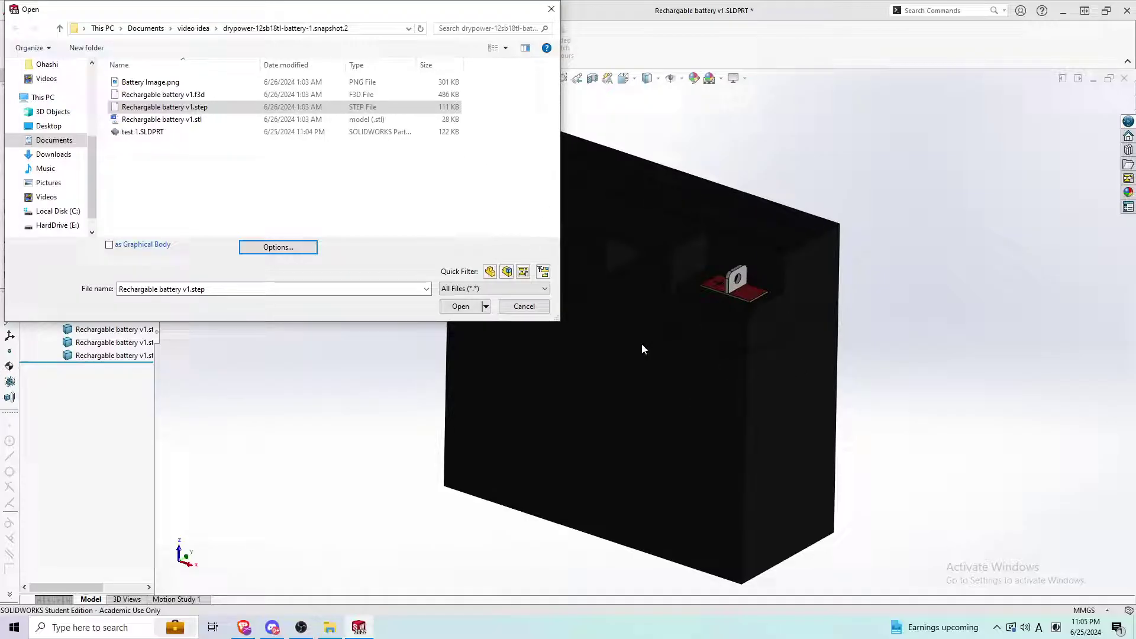
click(461, 306)
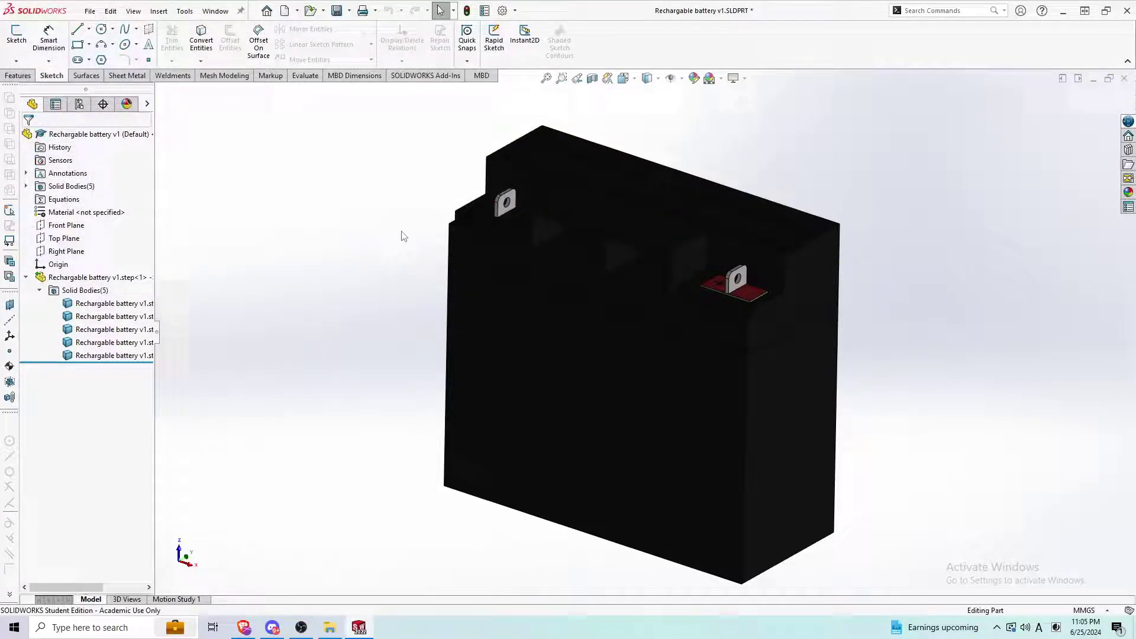
- Compare the body commands offered in the part's Solid Bodies folder with those under the imported STEP feature
click(140, 306)
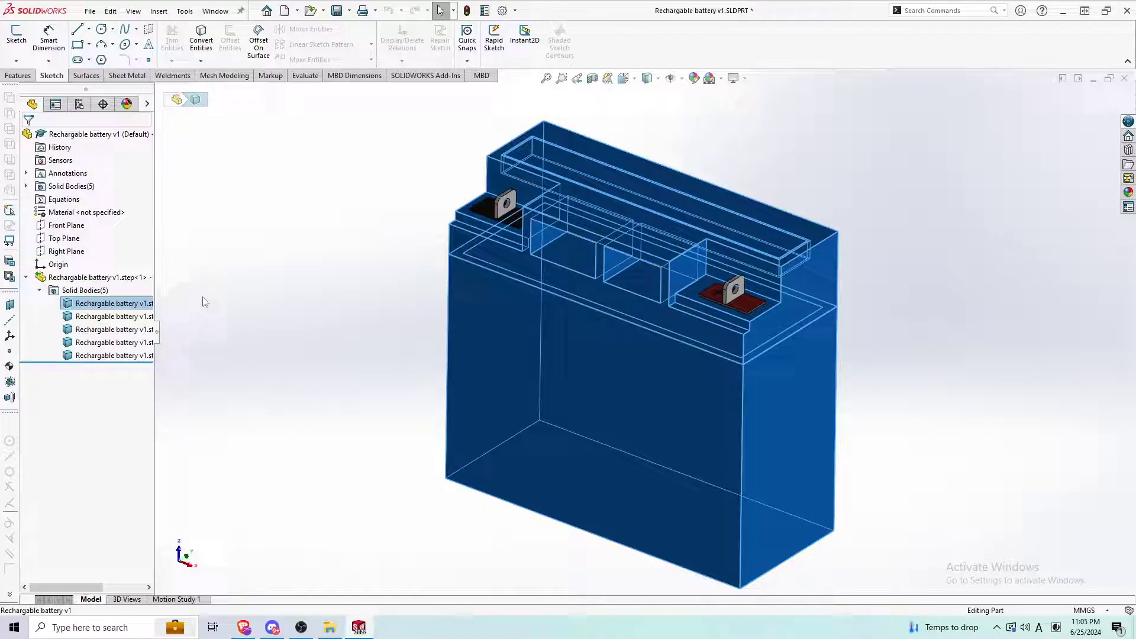
right_click(137, 305)
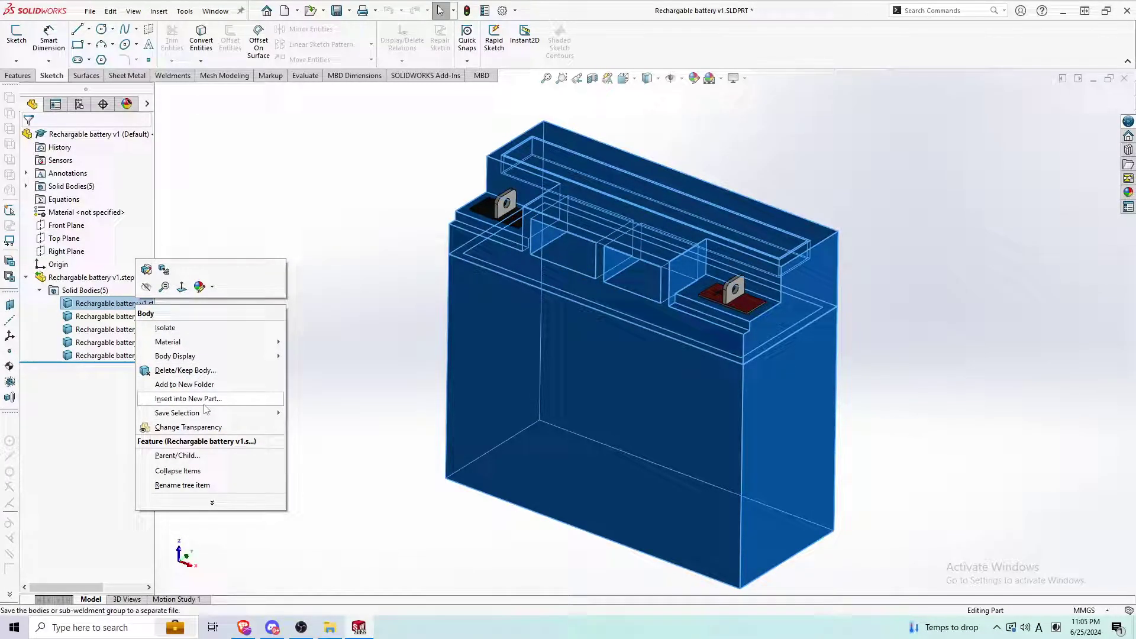
click(188, 427)
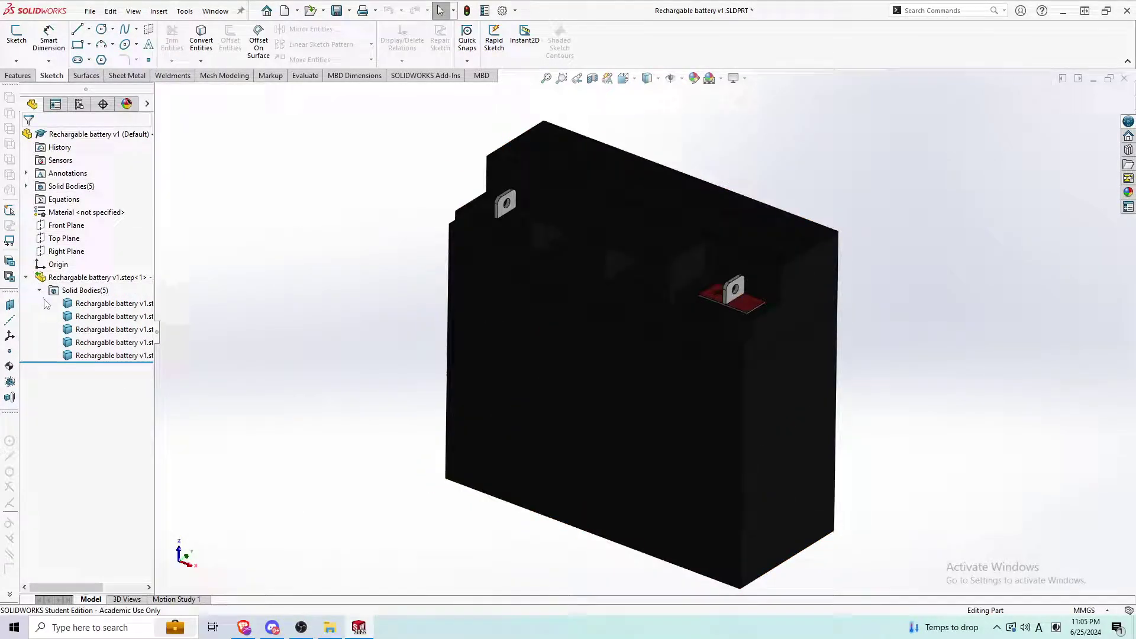
double_click(37, 281)
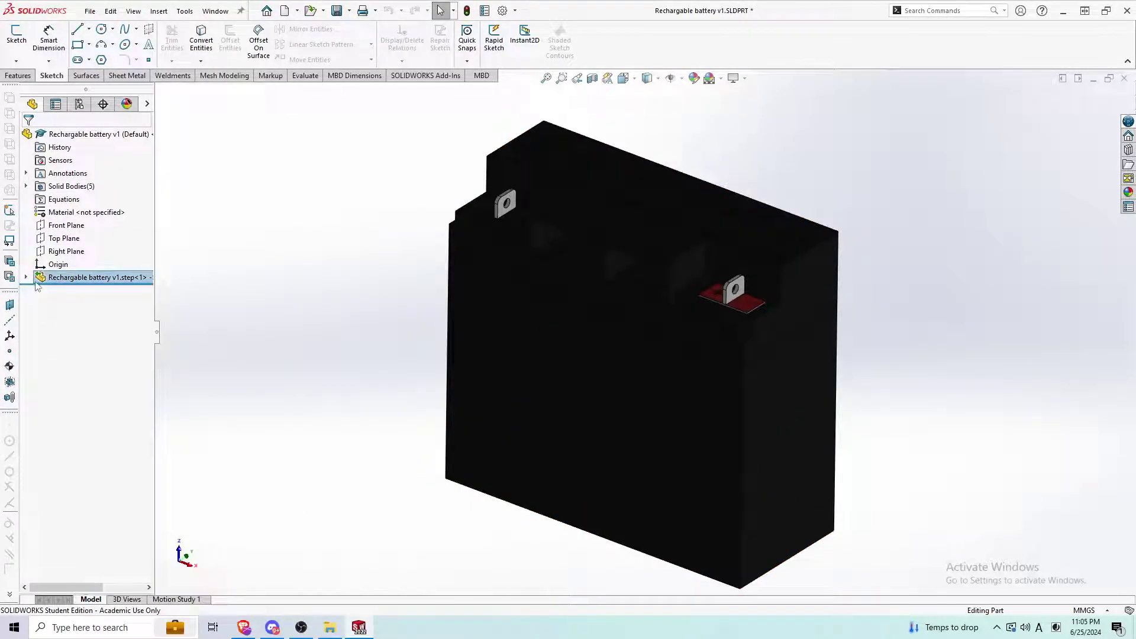
click(27, 186)
right_click(71, 213)
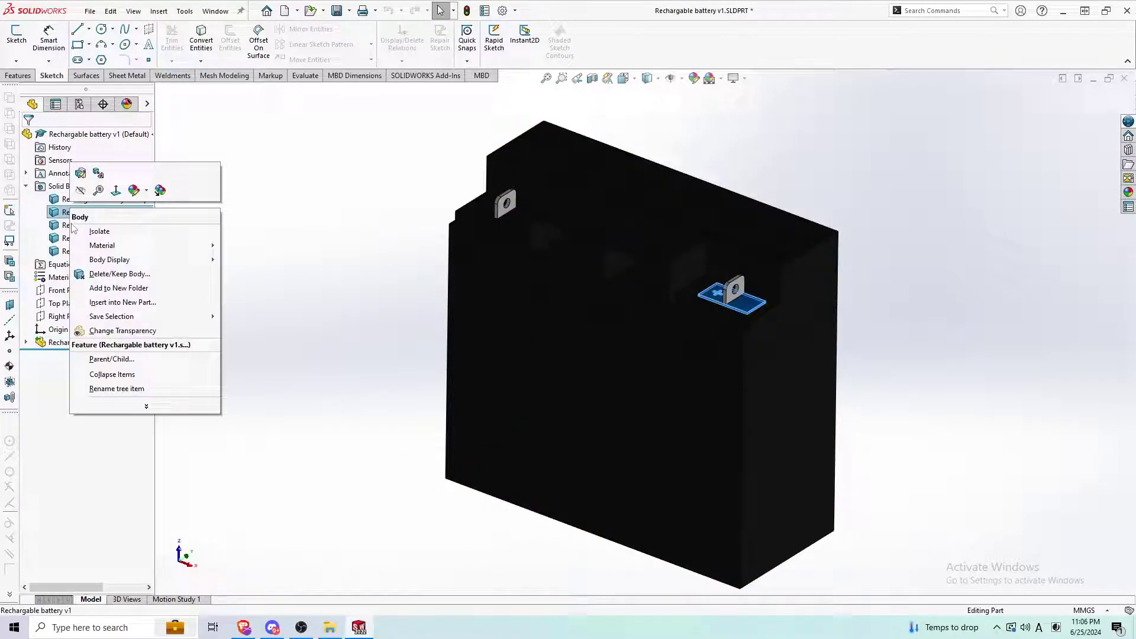
click(308, 266)
click(26, 342)
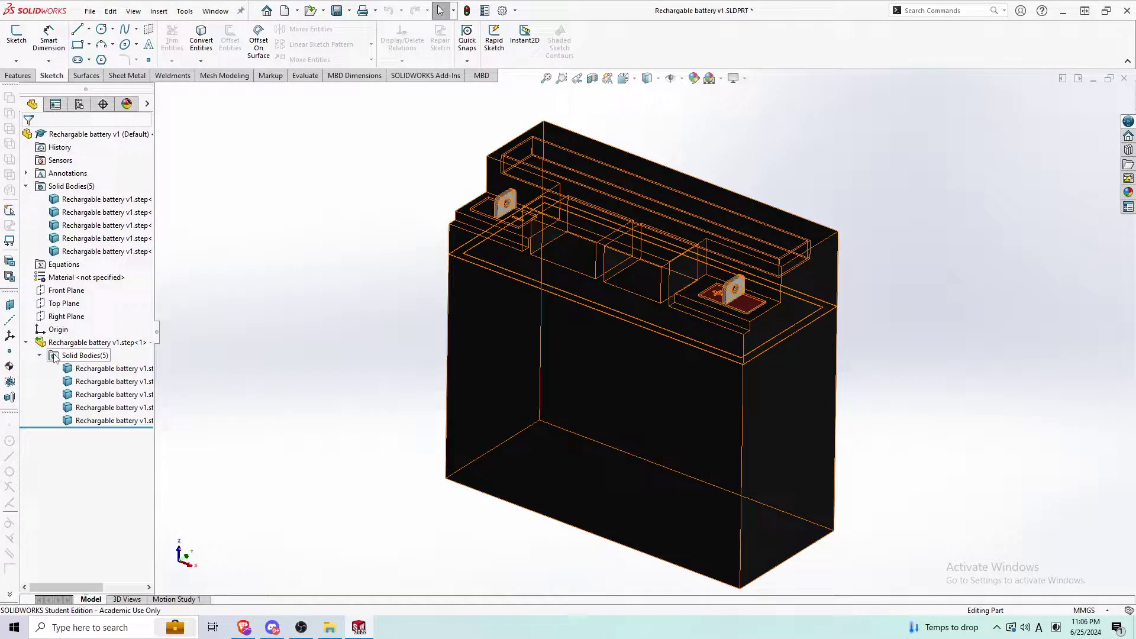
right_click(90, 384)
click(248, 278)
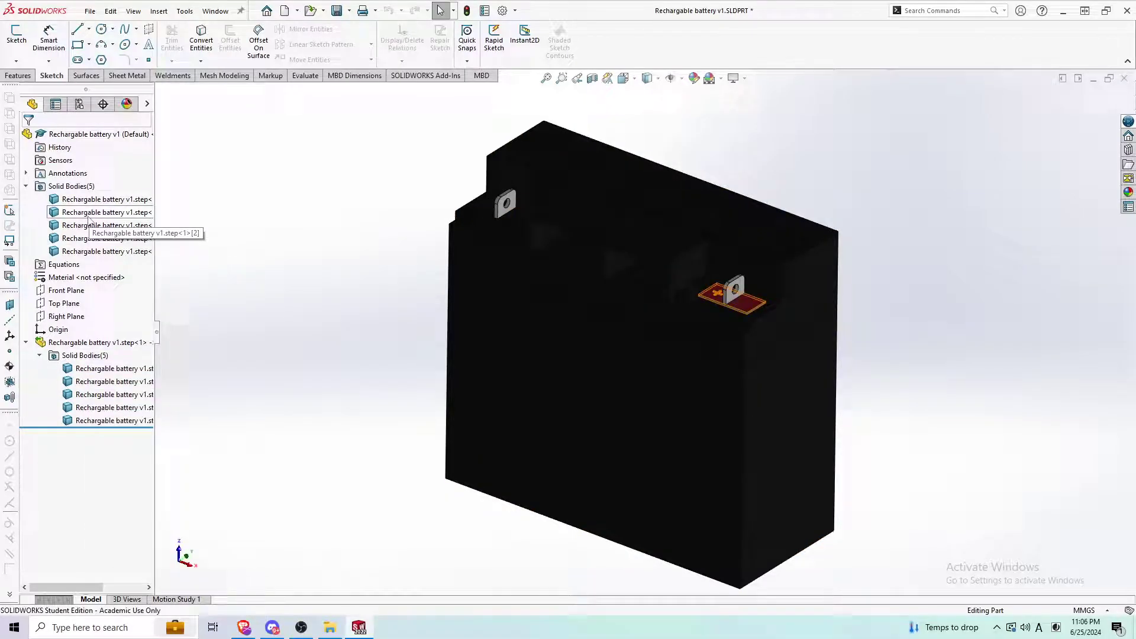
right_click(95, 212)
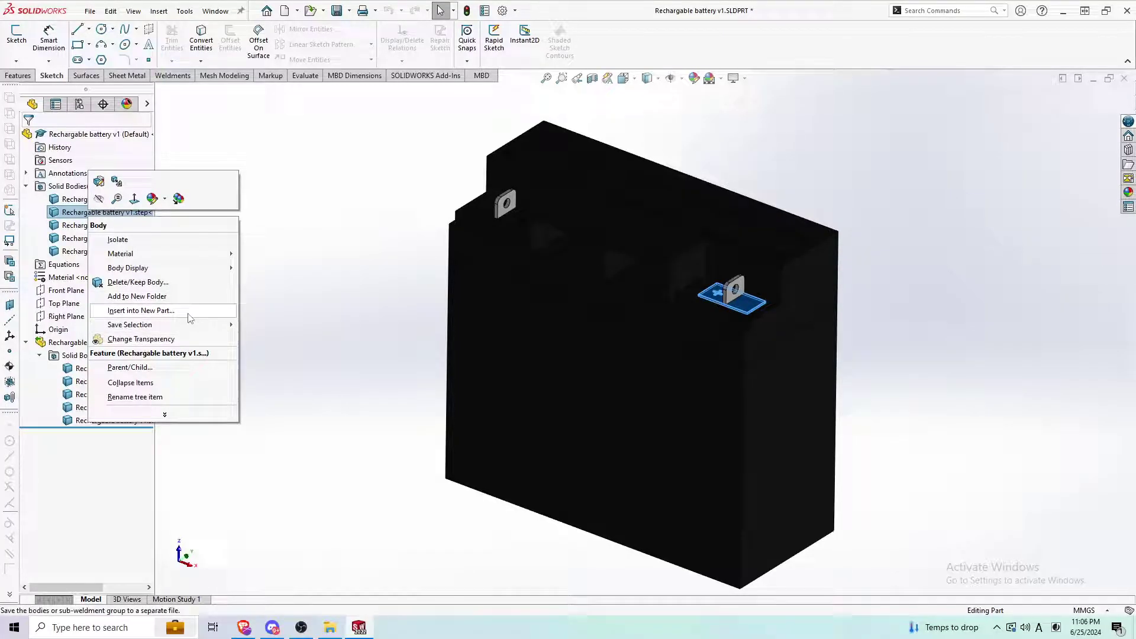
click(119, 381)
right_click(120, 381)
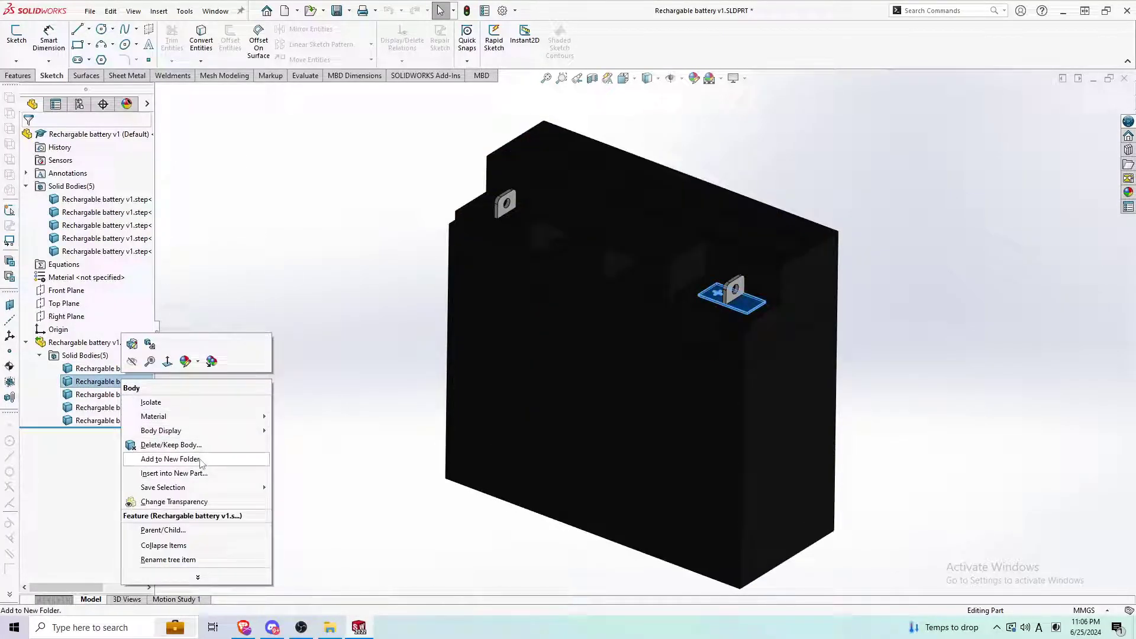
click(238, 269)
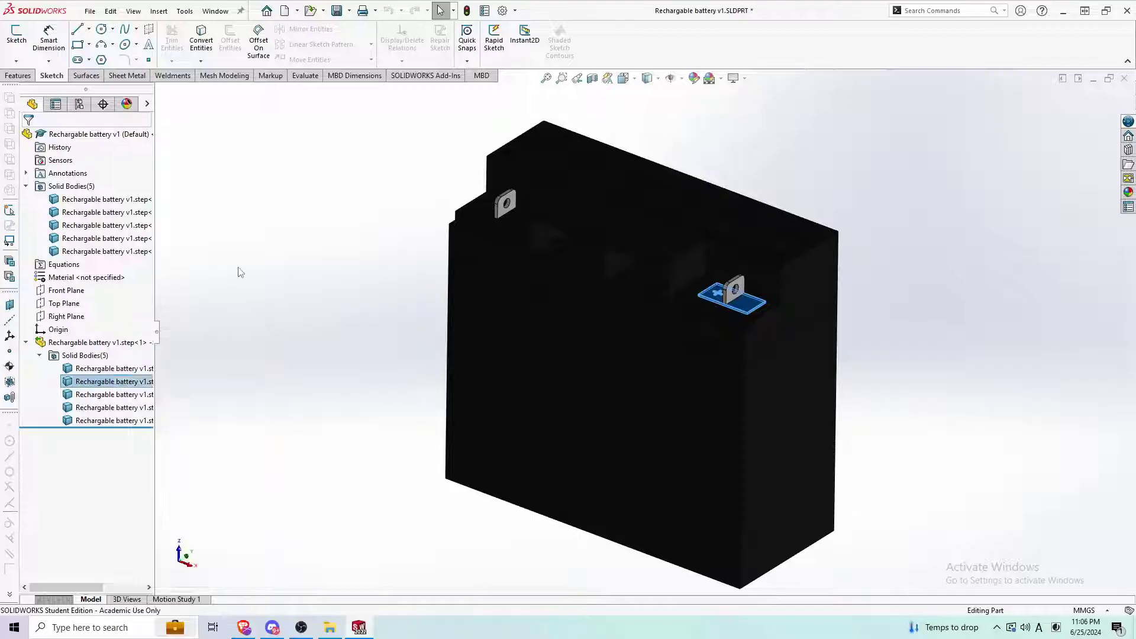
right_click(118, 213)
key(Escape)
right_click(119, 225)
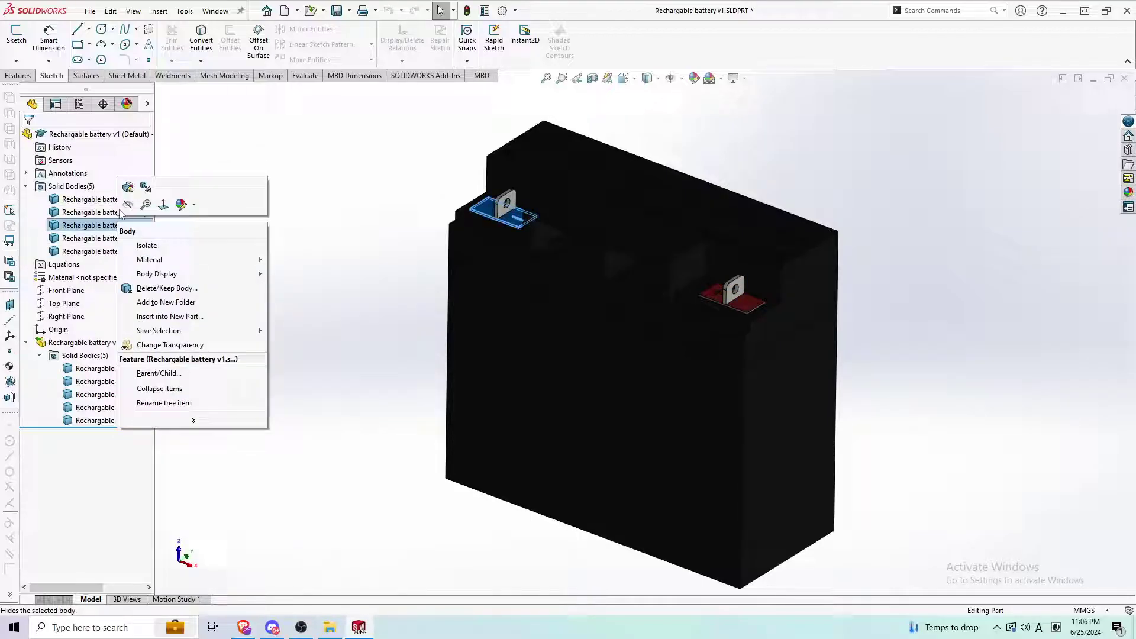
right_click(100, 394)
click(26, 343)
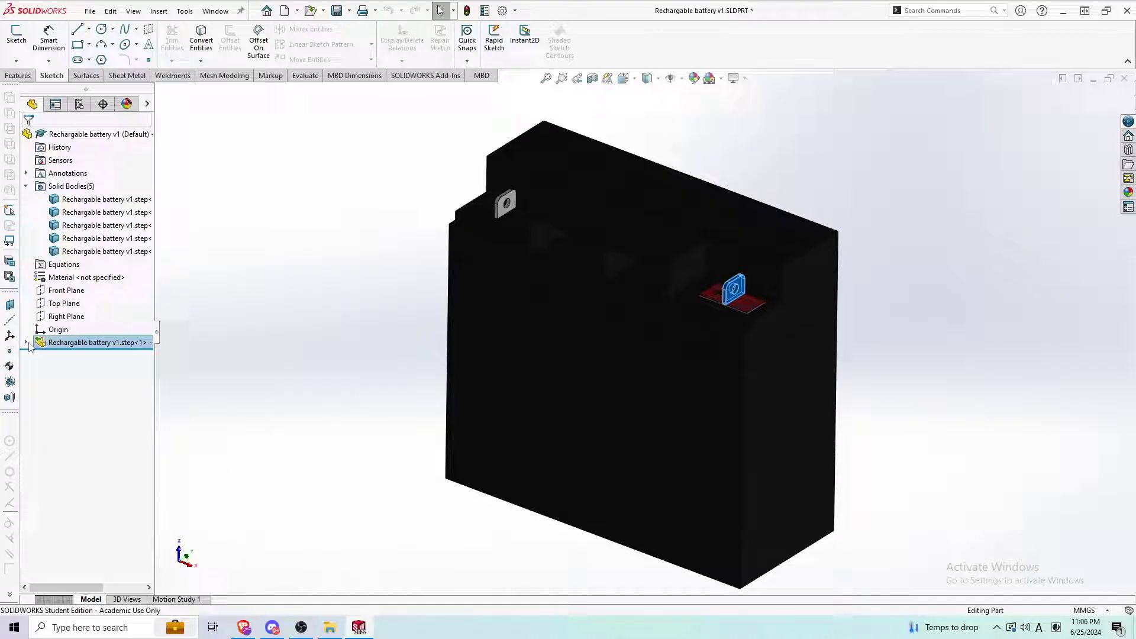
click(26, 343)
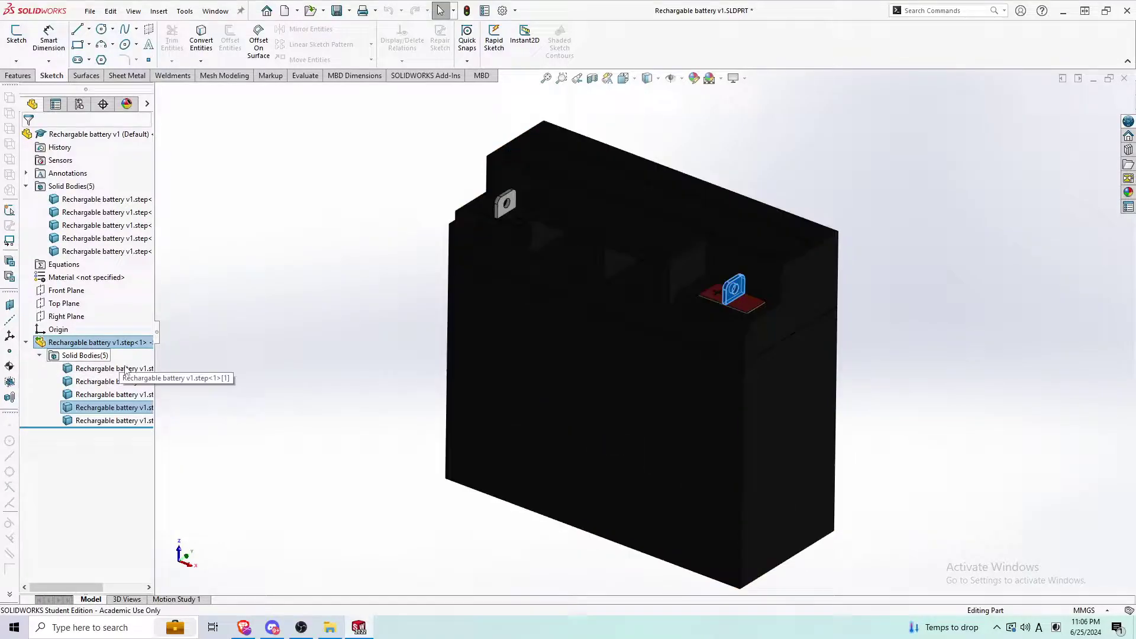
right_click(99, 382)
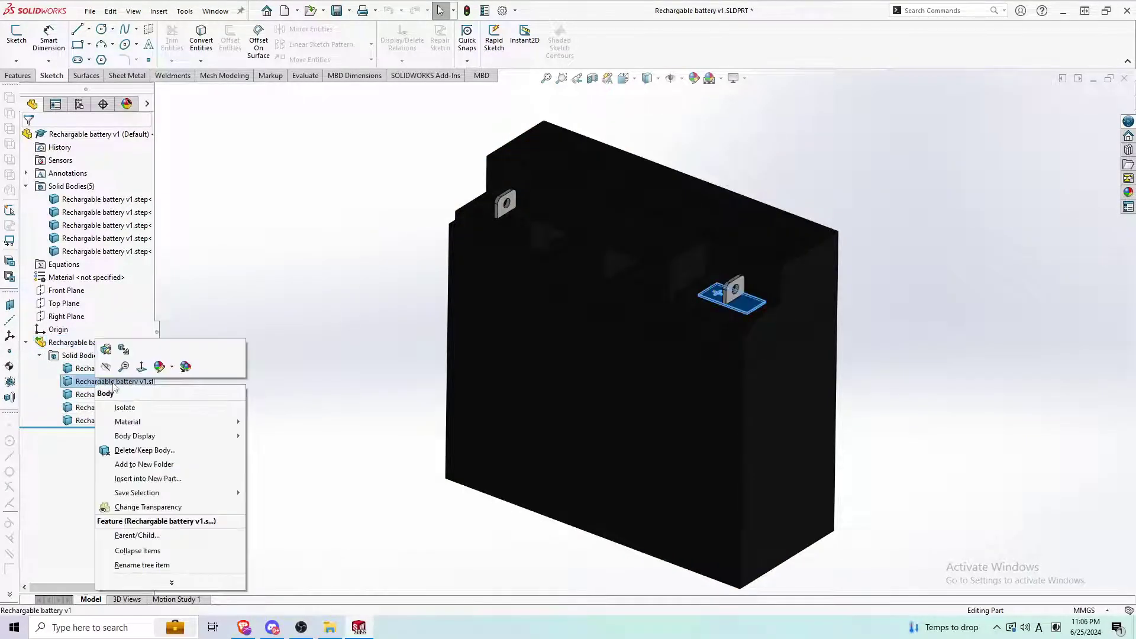
click(167, 480)
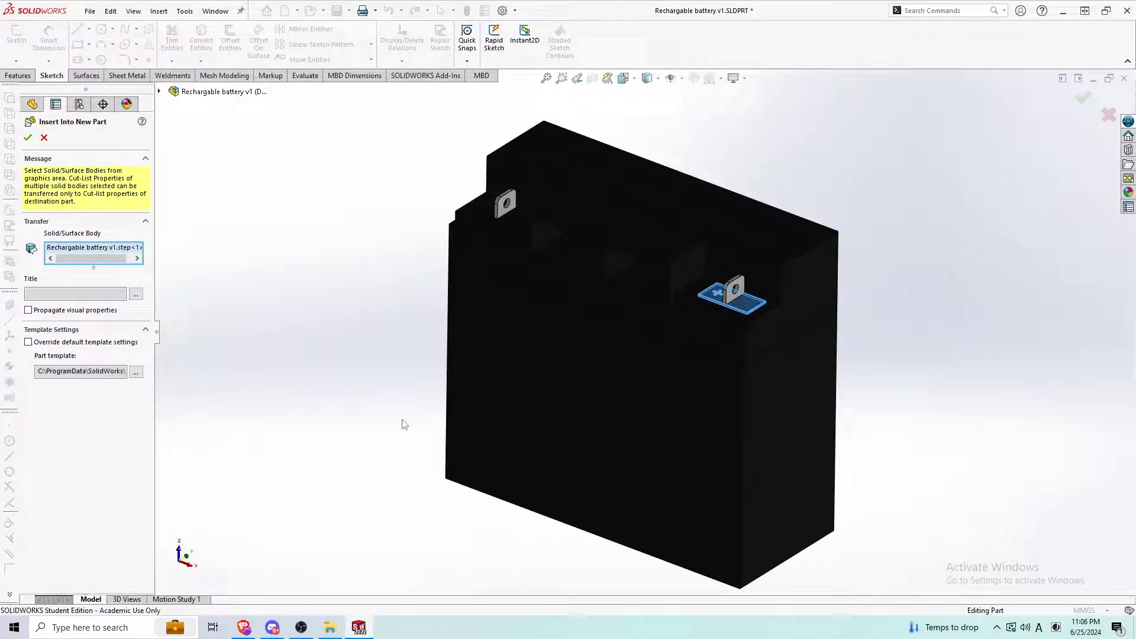
click(44, 138)
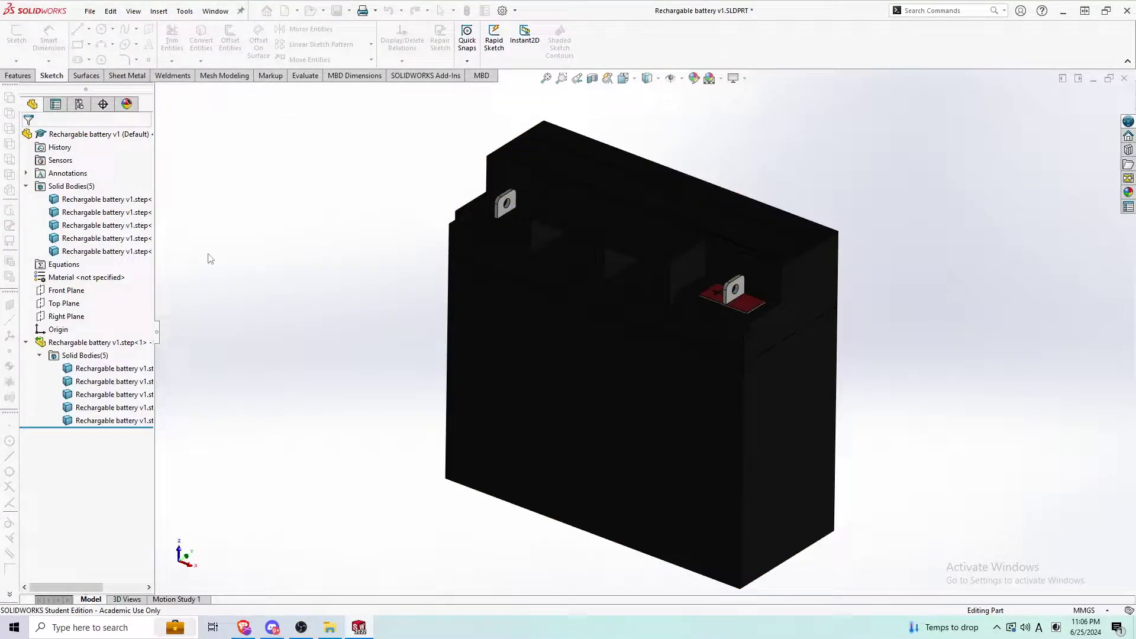
- Insert the battery's main body from the STEP feature's Solid Bodies folder into a new part file named body
click(128, 373)
right_click(128, 375)
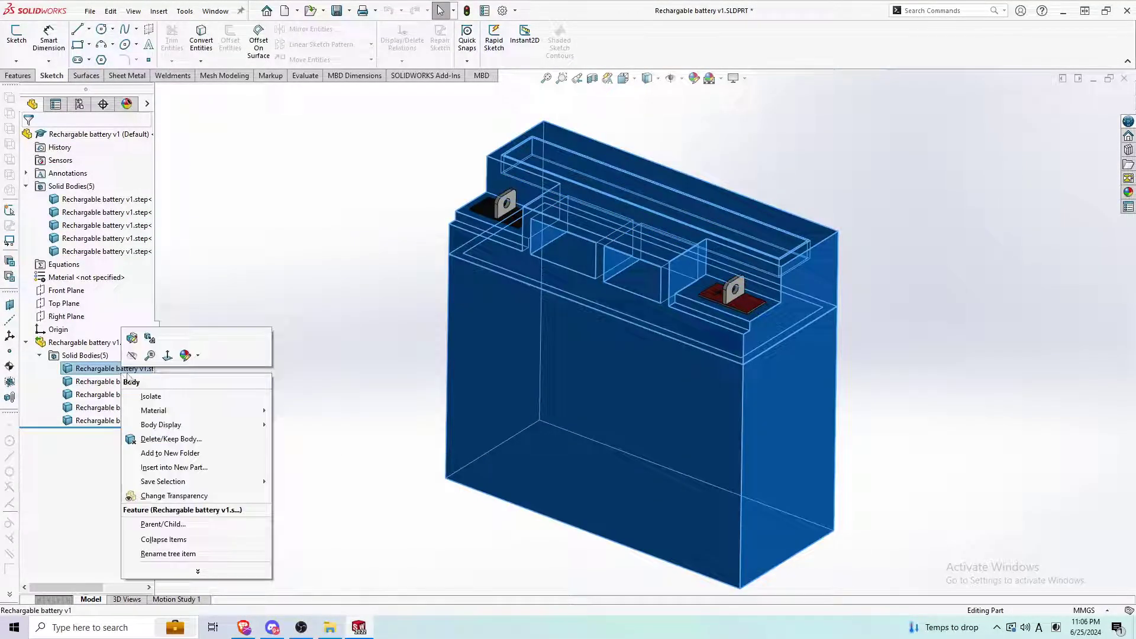
click(173, 467)
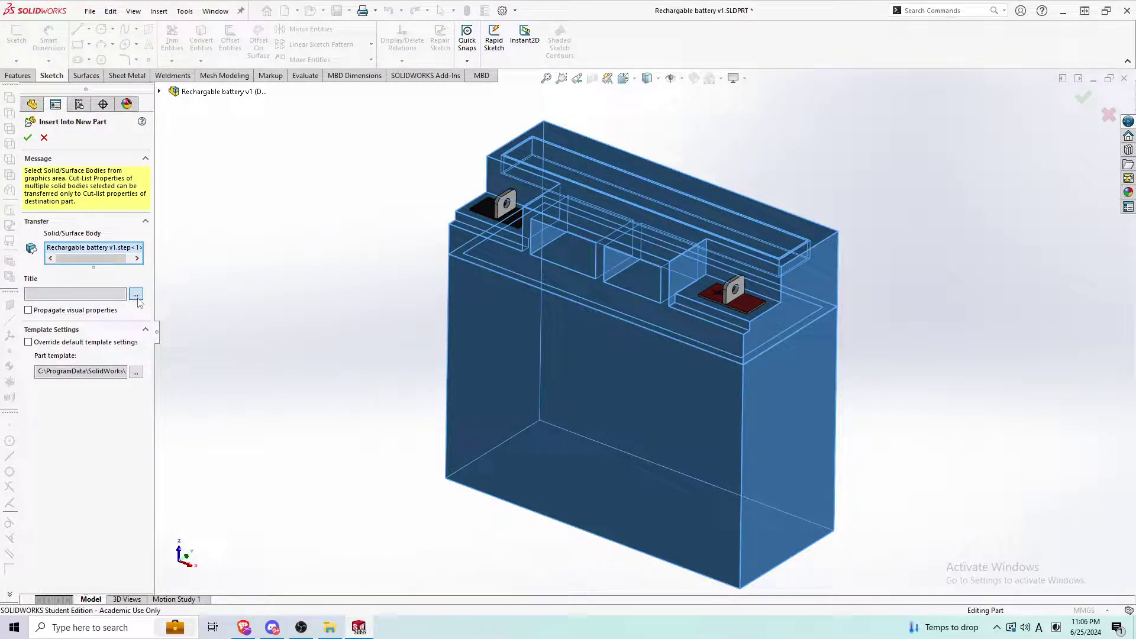
click(136, 295)
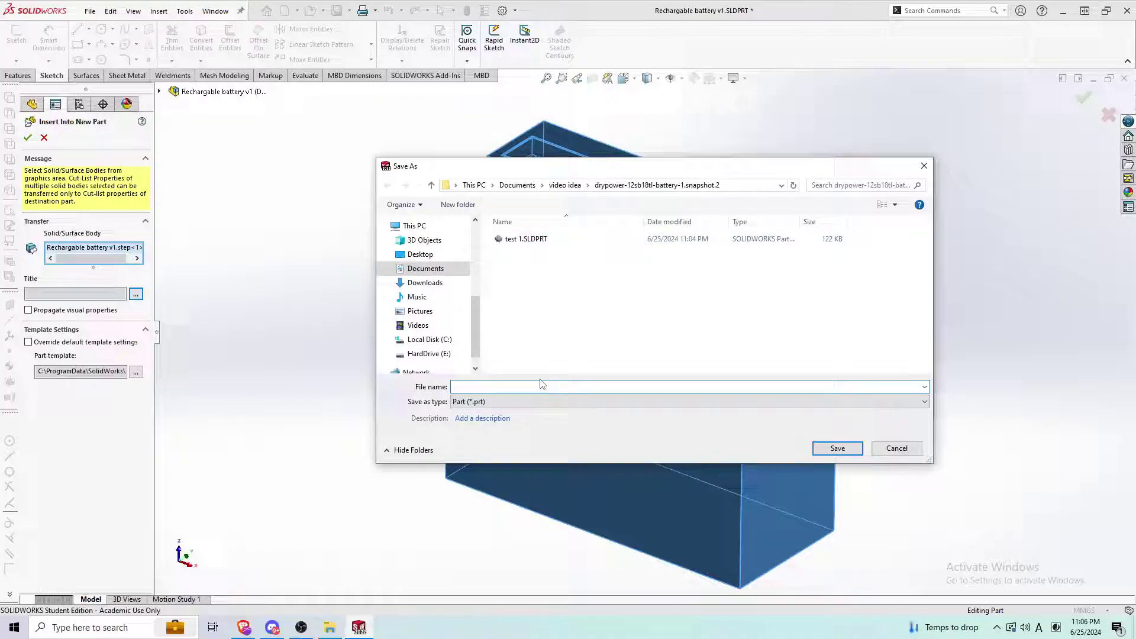
text(test 2)
key(Return)
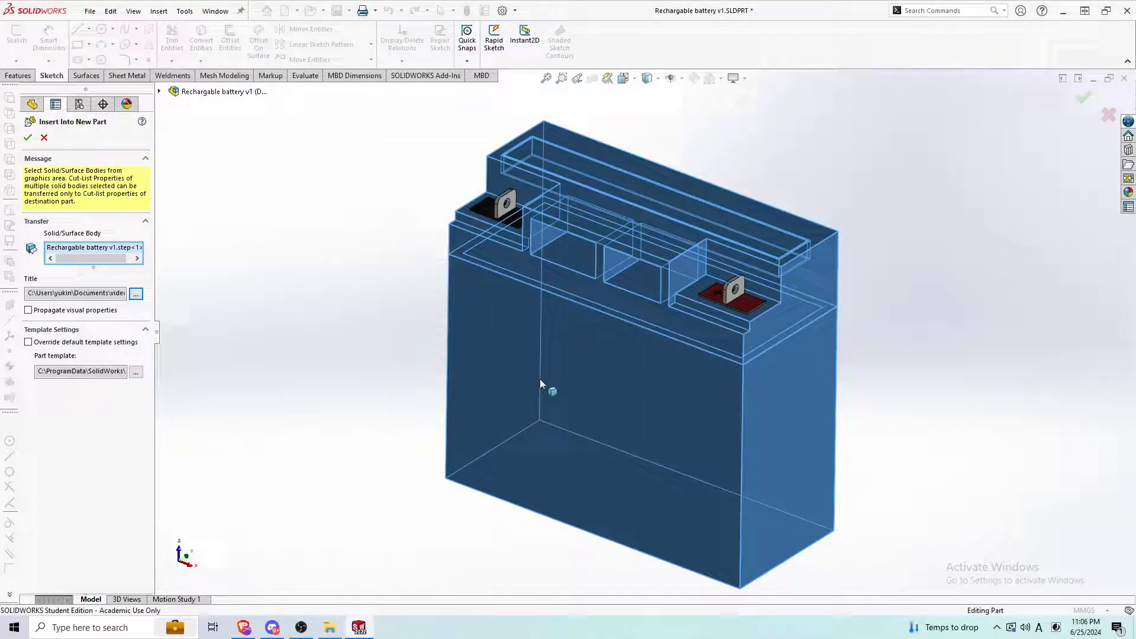
click(29, 138)
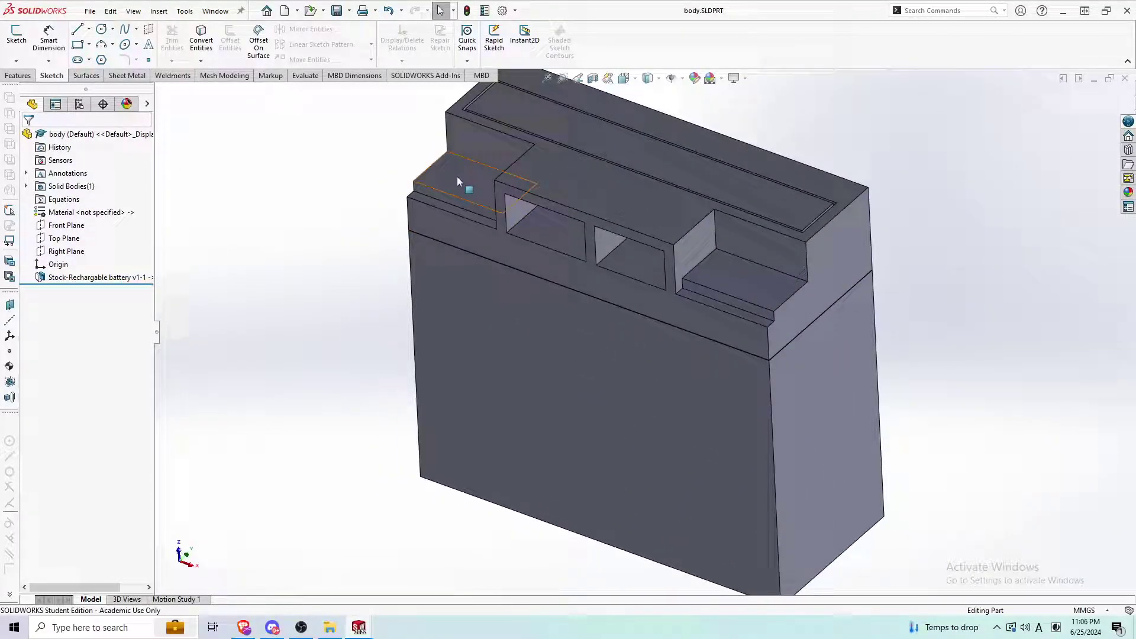
- Inspect the new body part from several angles and return to the Rechargable battery v1 part
middle_drag(634, 328, 459, 253)
middle_drag(740, 367, 769, 336)
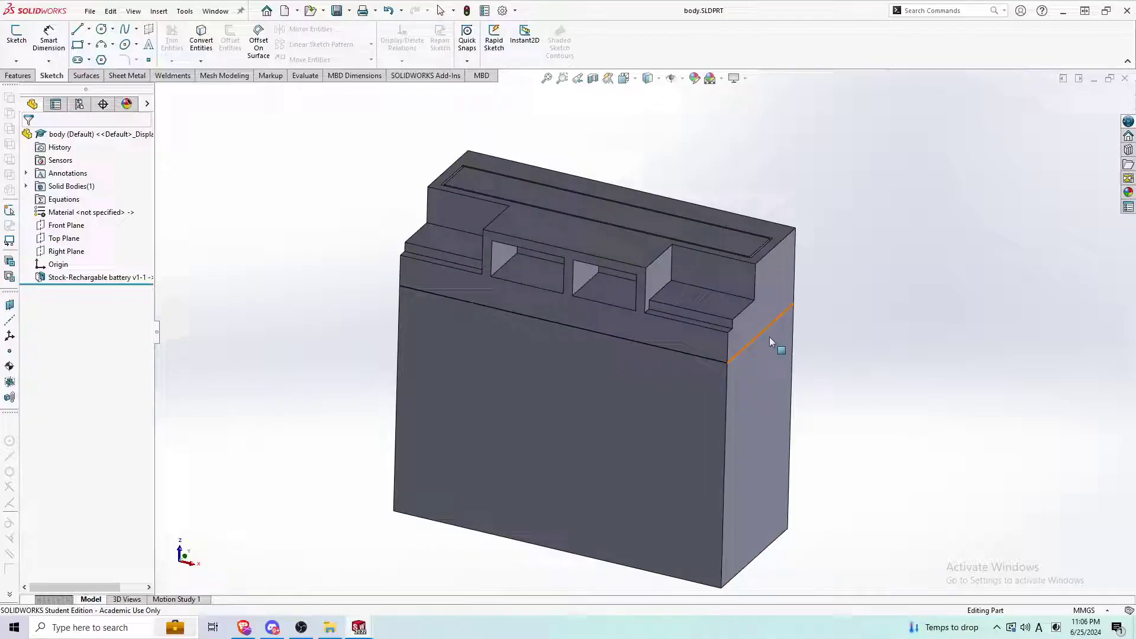
middle_drag(775, 227, 684, 354)
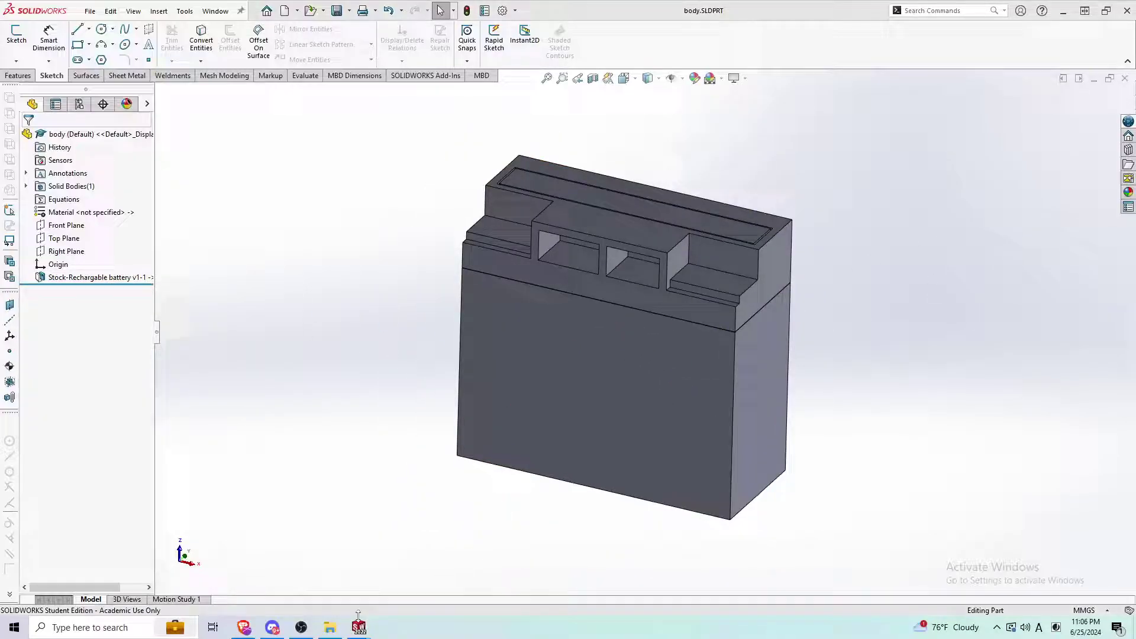
mouse_move(359, 626)
click(290, 577)
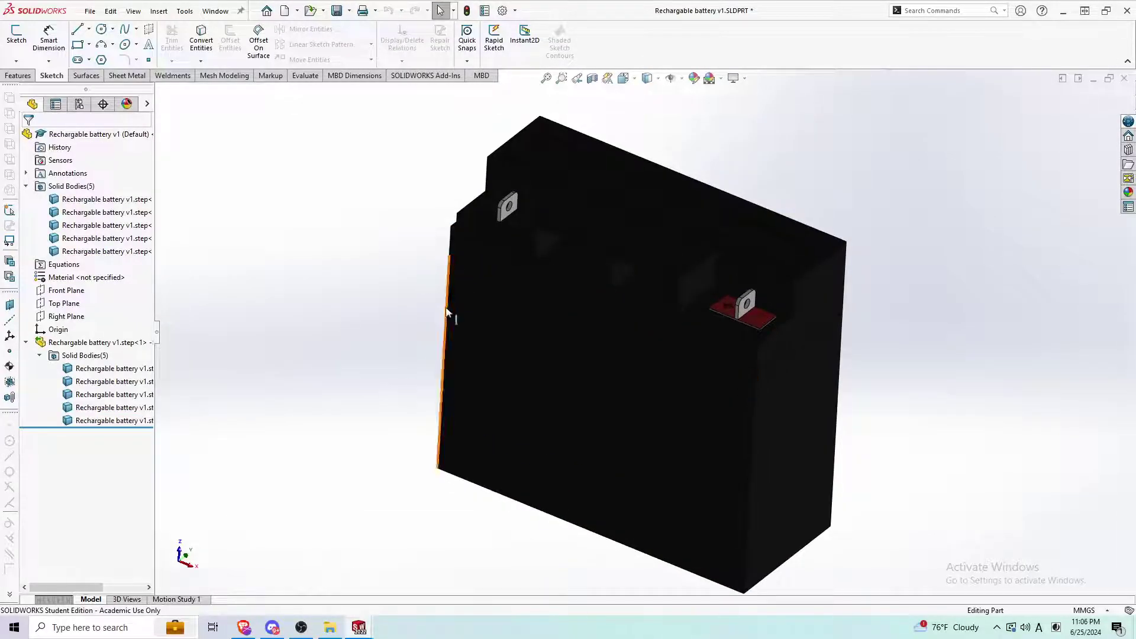
- Identify which bodies under the imported STEP feature form the minus terminal's upright tab and its base plate
middle_drag(449, 314, 437, 285)
middle_drag(530, 223, 540, 253)
scroll(541, 226, down, 3)
click(523, 216)
click(465, 205)
middle_drag(497, 214, 877, 329)
click(922, 367)
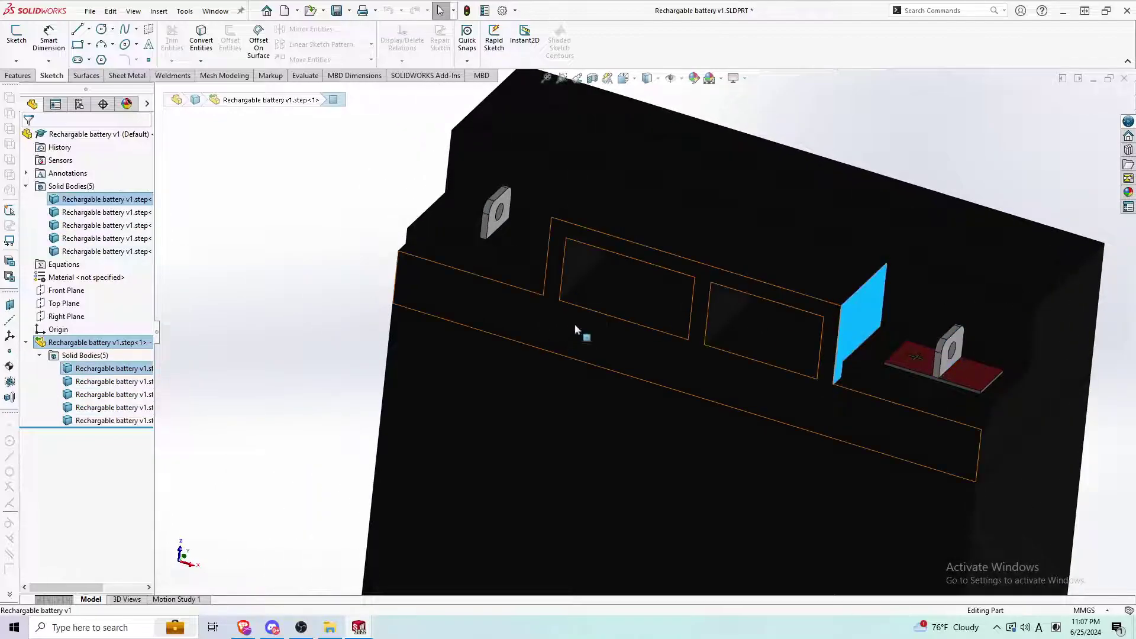
click(508, 223)
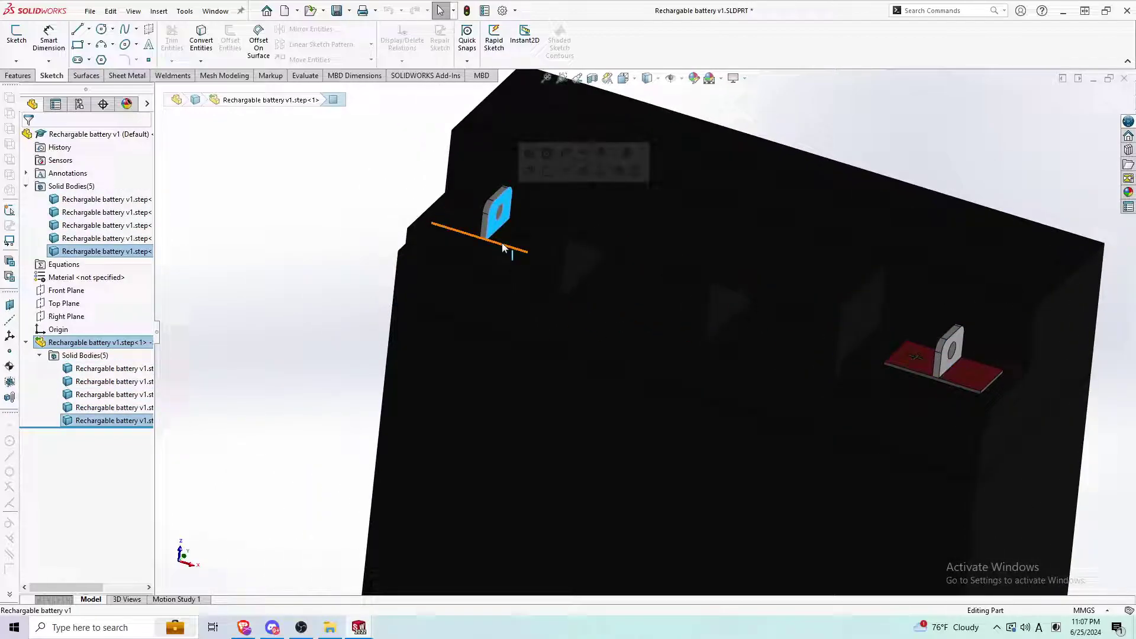
click(112, 407)
ctrl+click(102, 420)
click(283, 362)
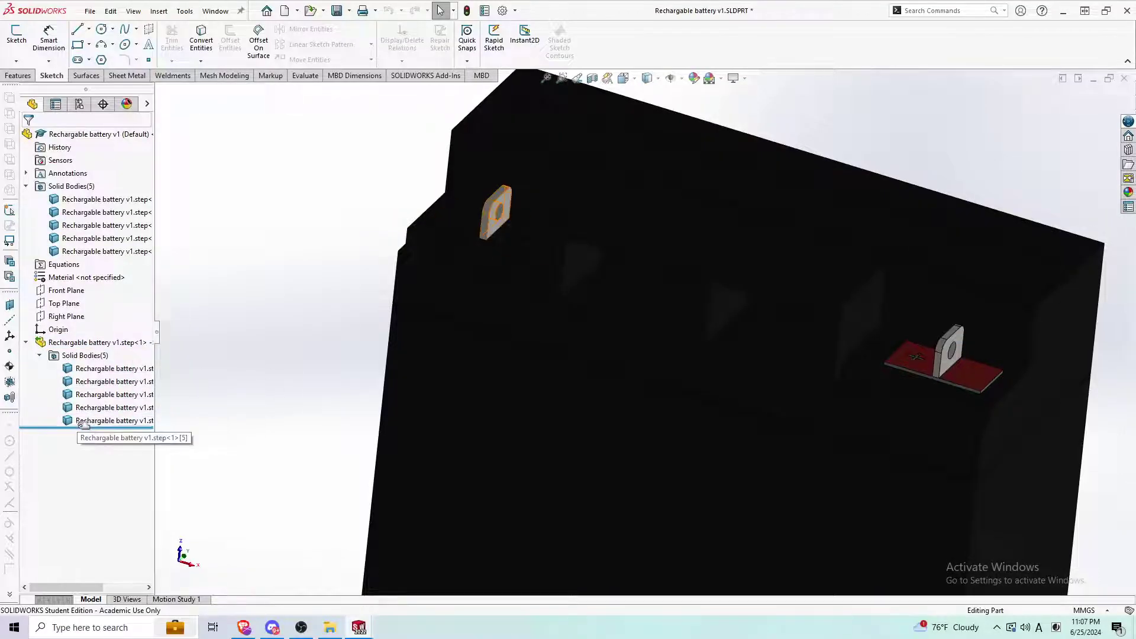
- Delete the minus terminal's upright tab and base plate bodies from the battery model
click(101, 420)
ctrl+click(100, 393)
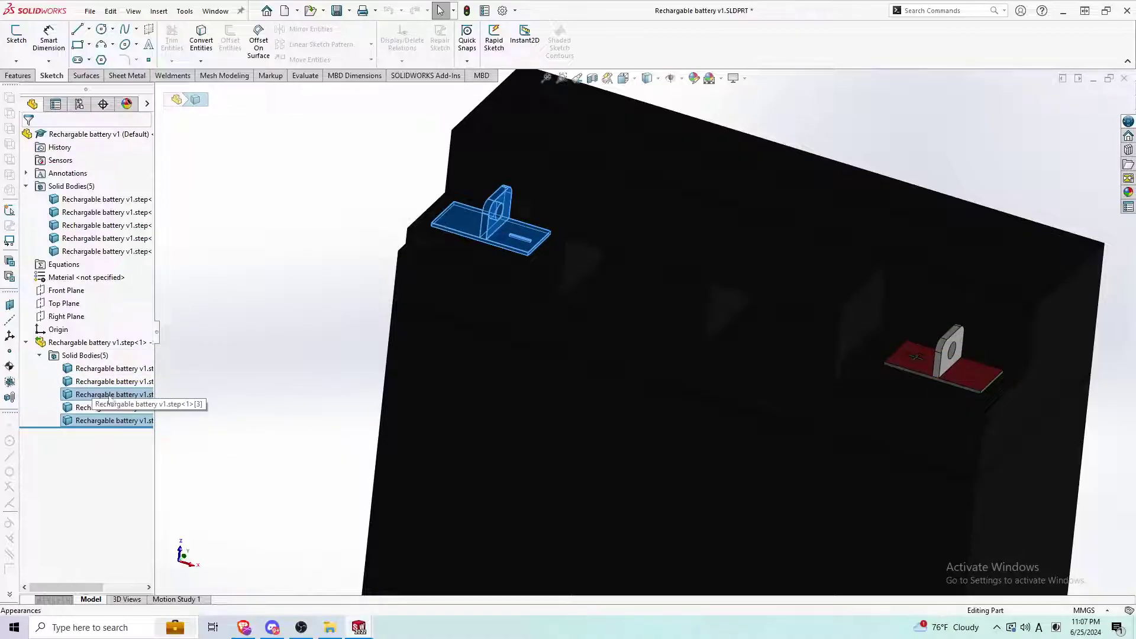
key(Delete)
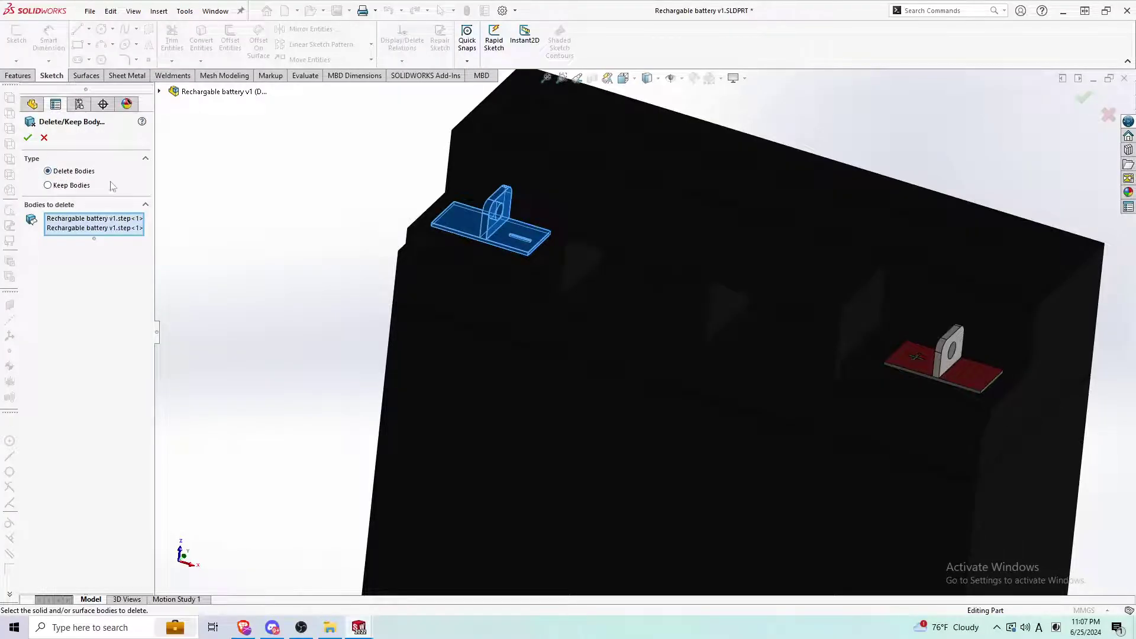
click(27, 138)
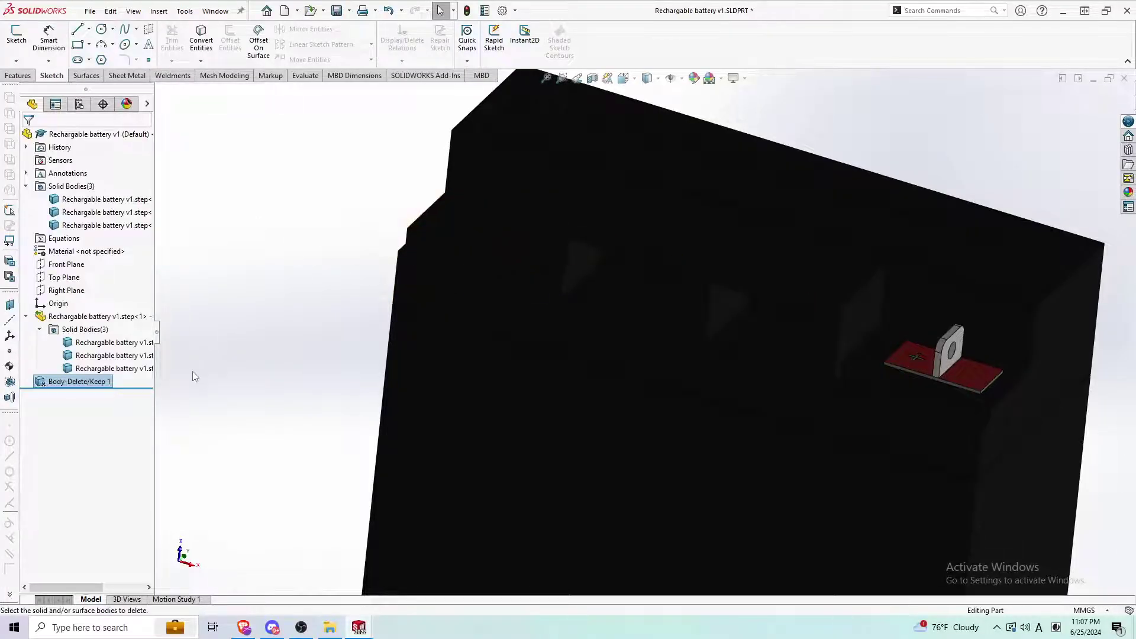
- Insert the main body and the plus terminal's plate and tab together into a new part file named test 2
click(74, 384)
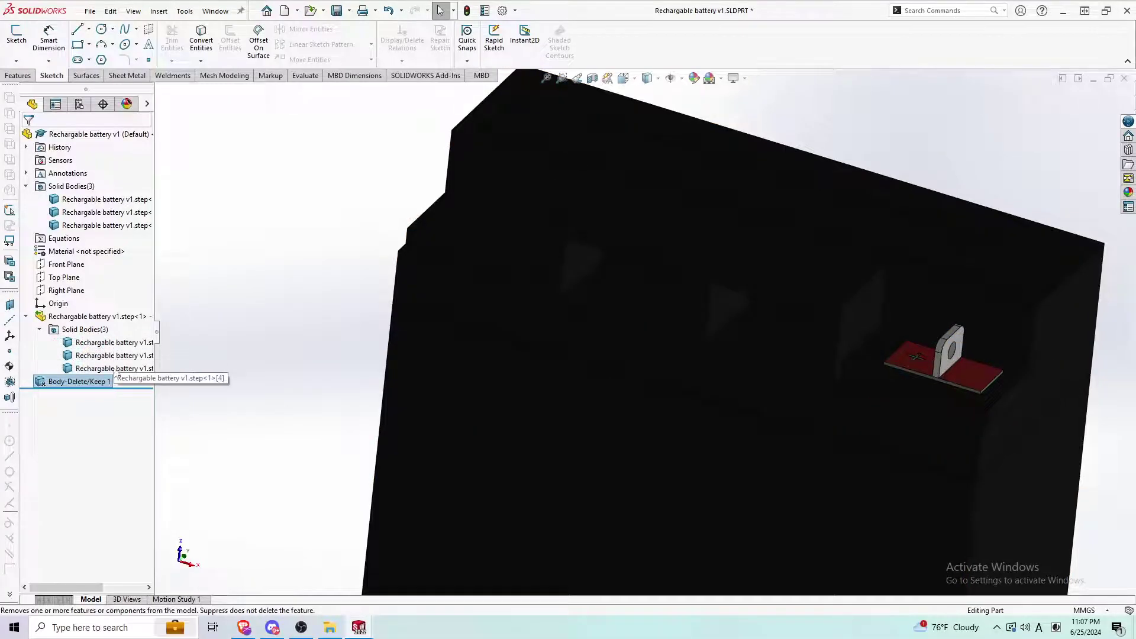
click(111, 368)
right_click(122, 355)
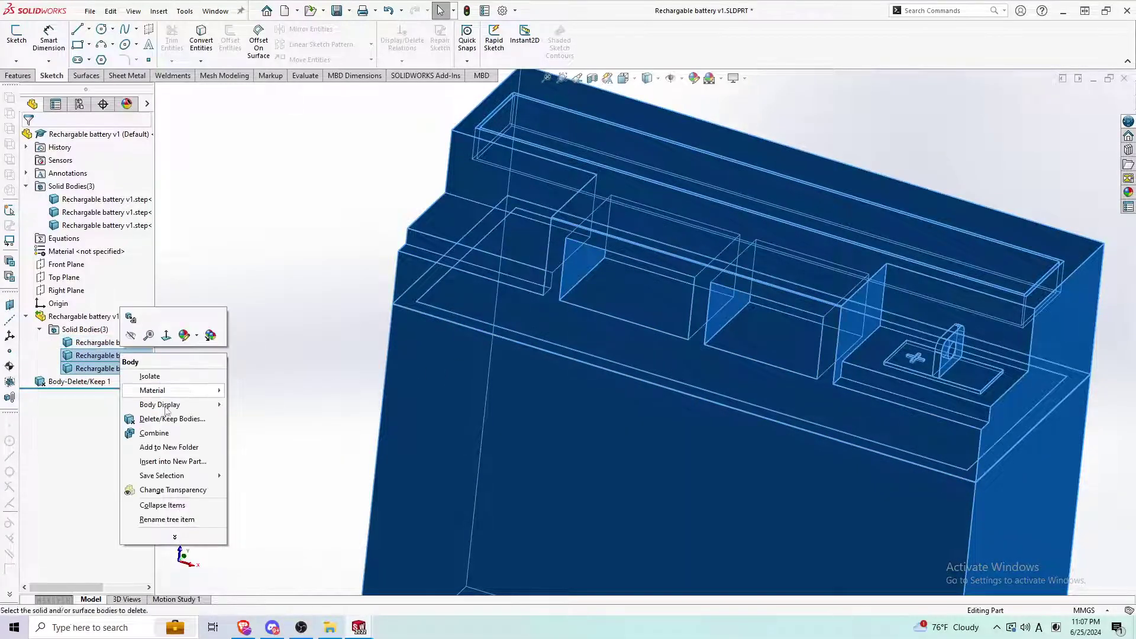
click(176, 462)
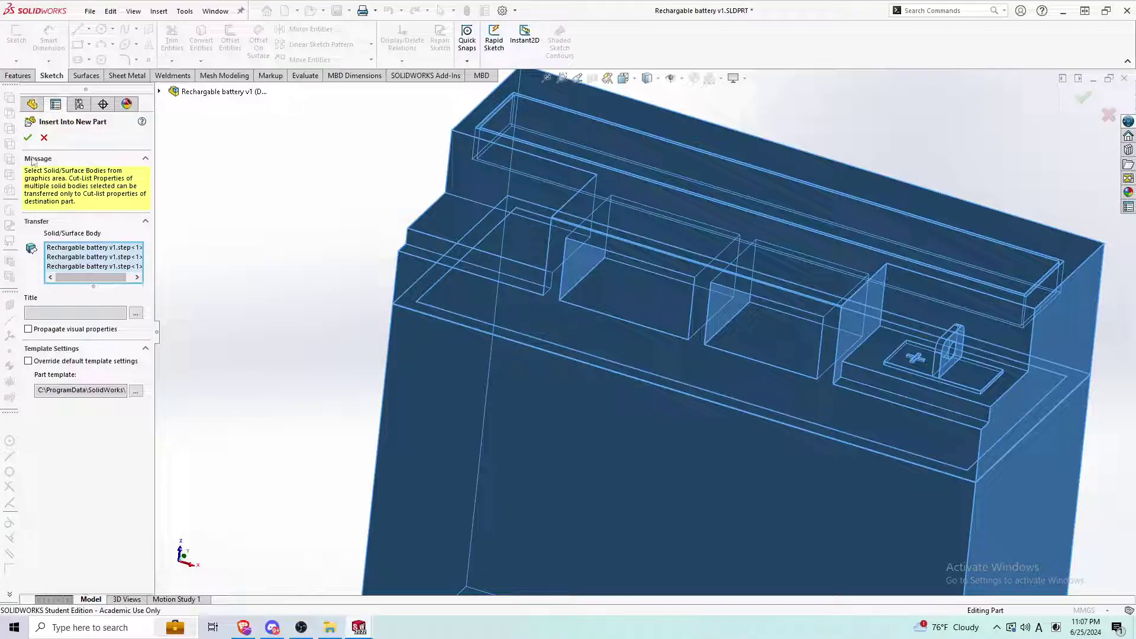
click(136, 312)
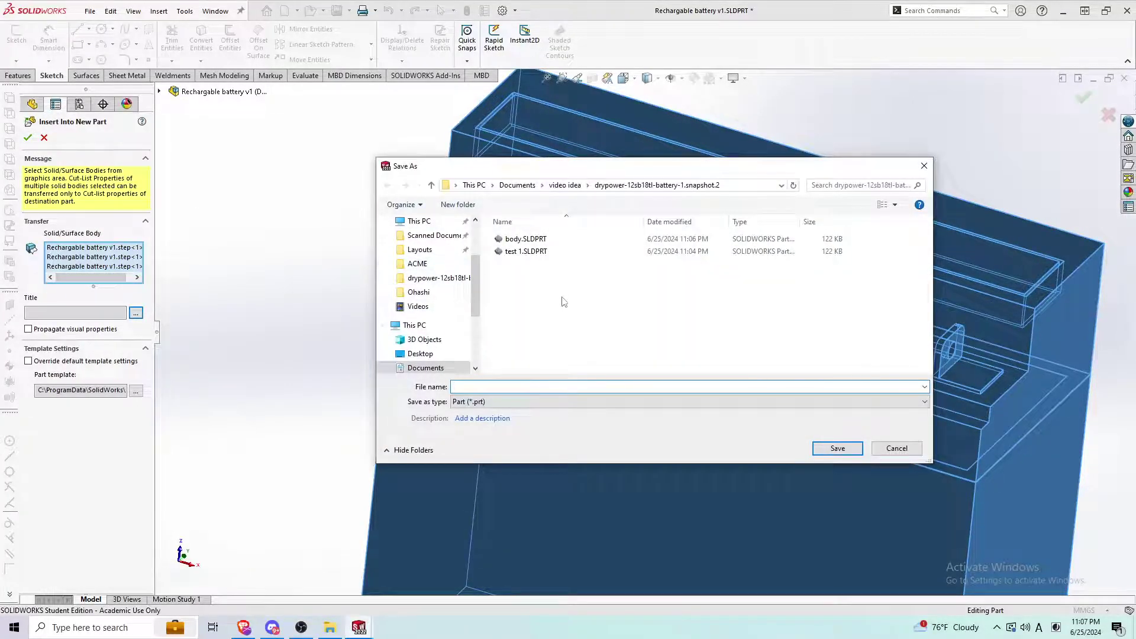
text(test 2)
key(Return)
click(28, 139)
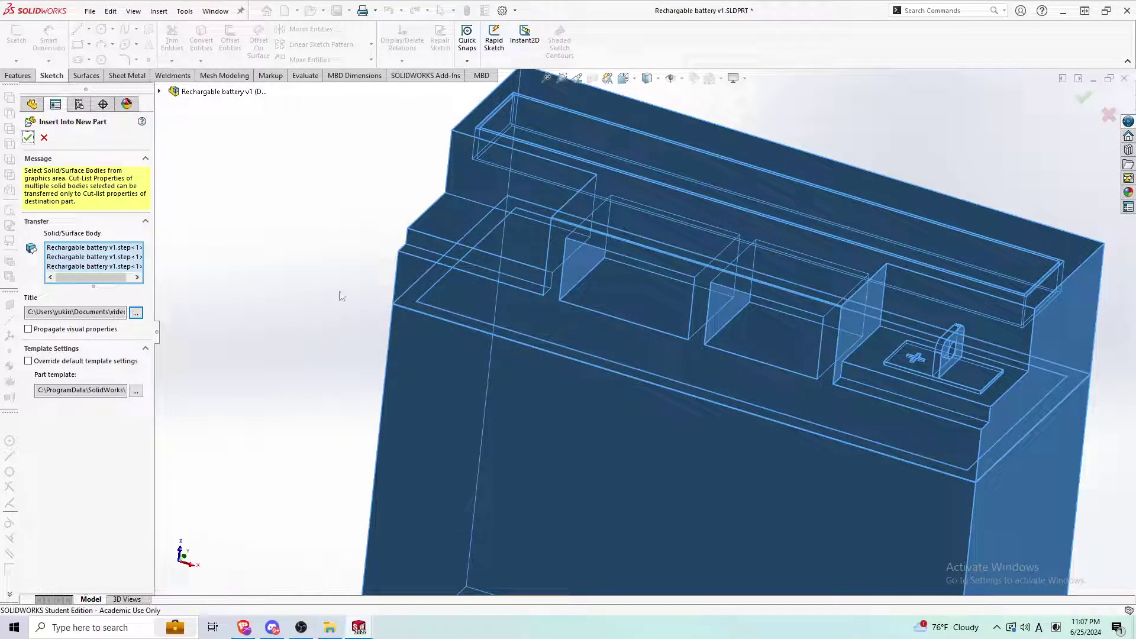
- Inspect and close the test 2 part, and delete the Body-Delete/Keep 1 feature from Rechargable battery v1
middle_drag(784, 214, 707, 362)
middle_drag(812, 317, 760, 349)
scroll(767, 310, up, 1)
middle_drag(765, 308, 710, 279)
click(1124, 79)
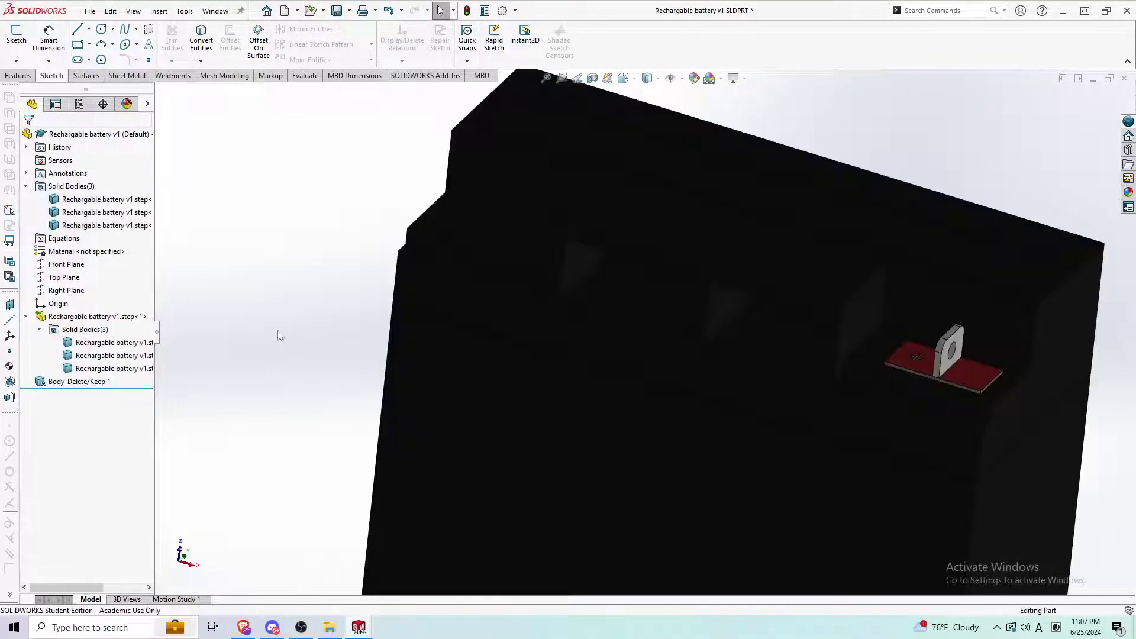
key(Delete)
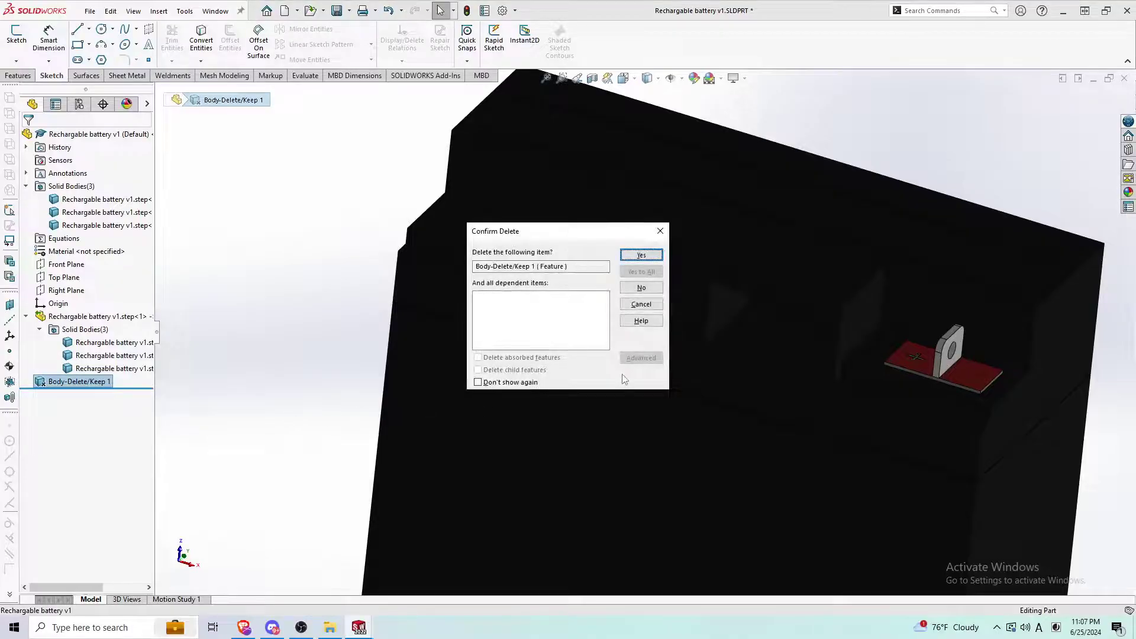
key(Return)
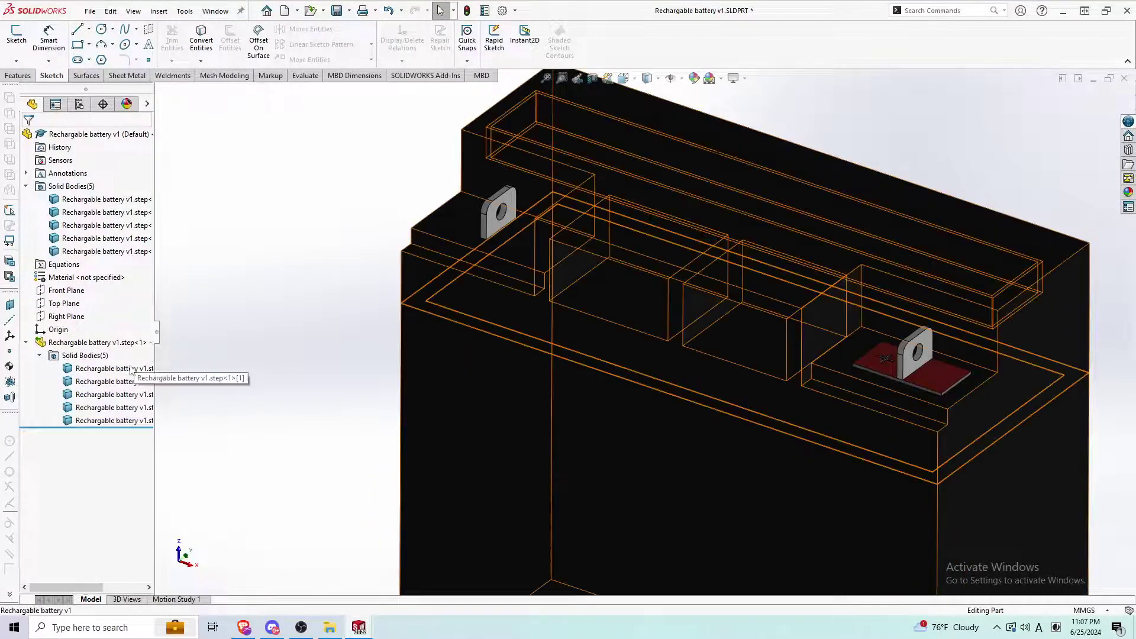
click(130, 370)
ctrl+click(130, 383)
ctrl+click(131, 394)
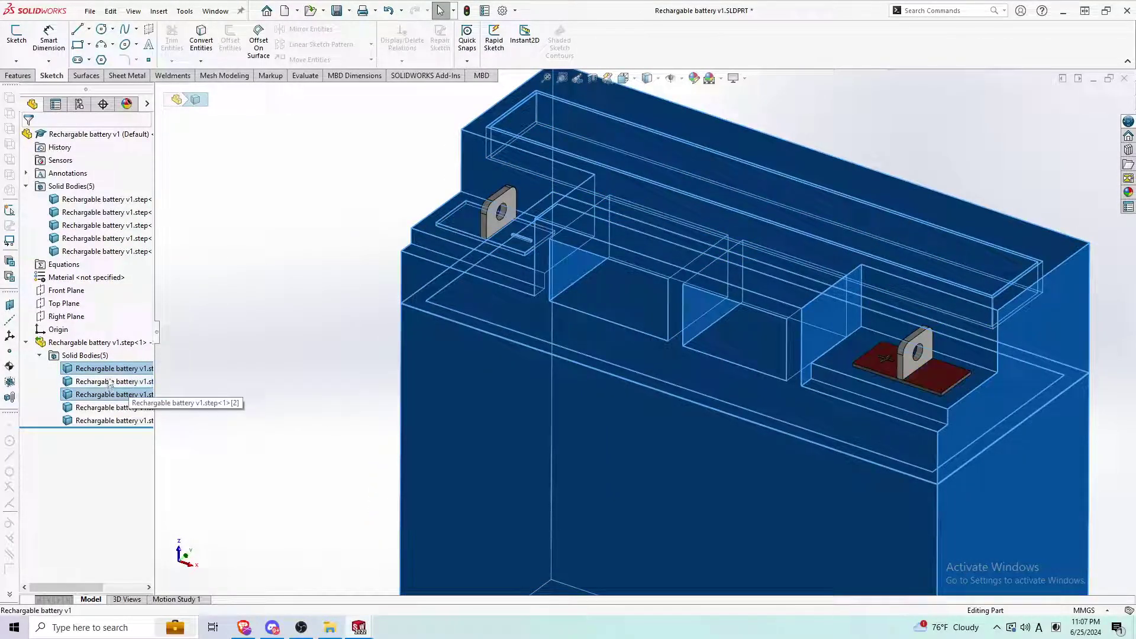
- Insert the main body and the minus terminal's base plate and tab into a new part, and save it as test 3
click(502, 241)
click(478, 220)
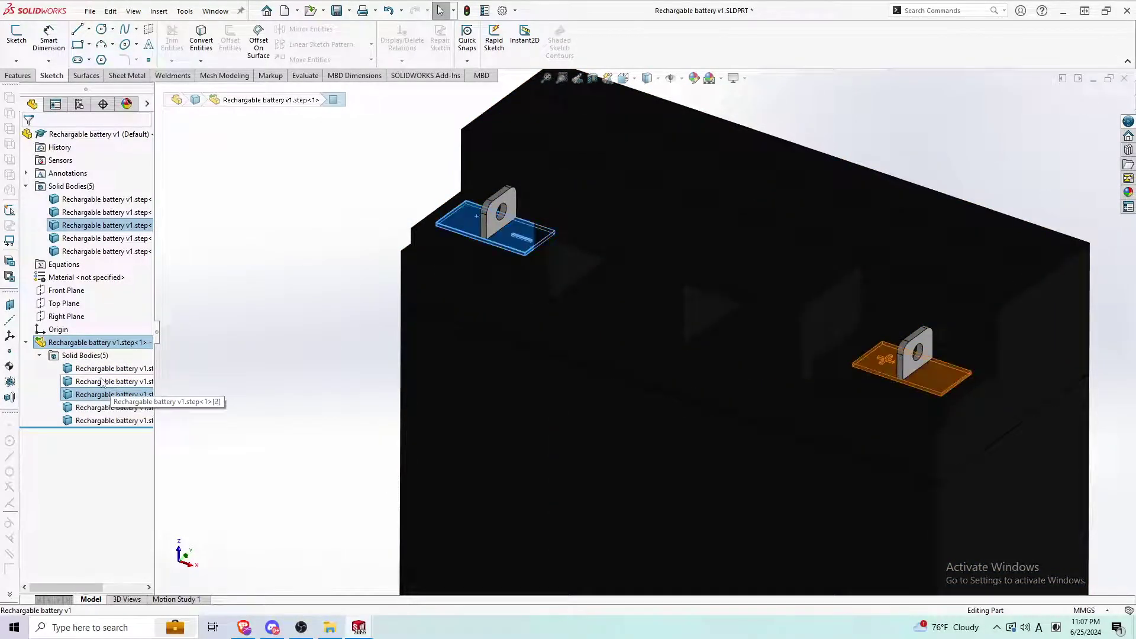
ctrl+click(116, 420)
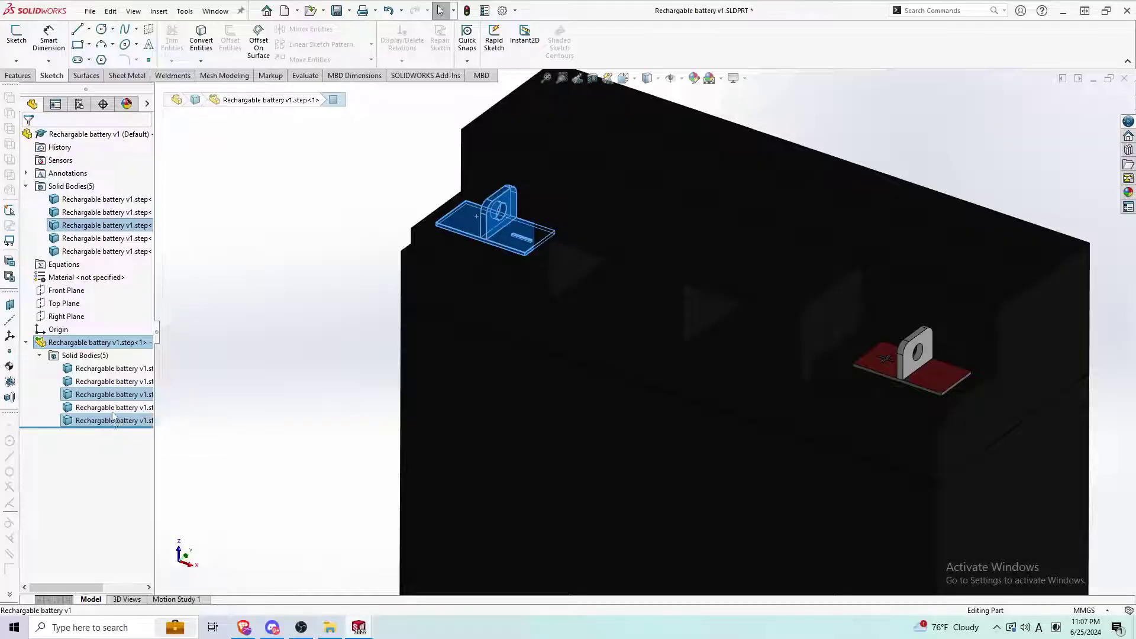
ctrl+click(126, 369)
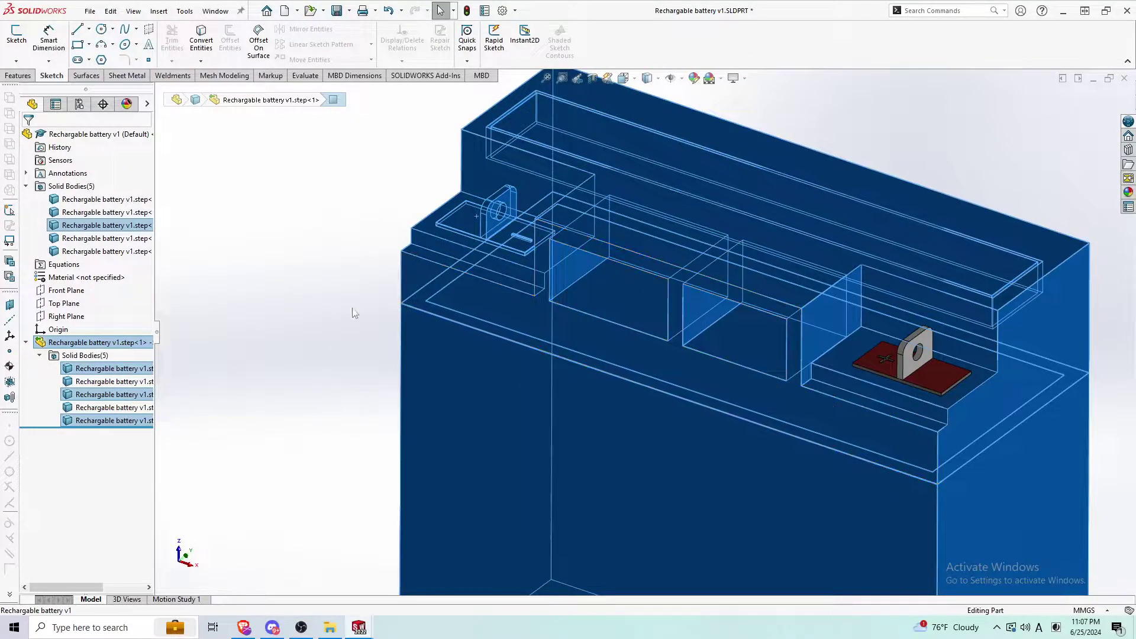
scroll(467, 367, up, 1)
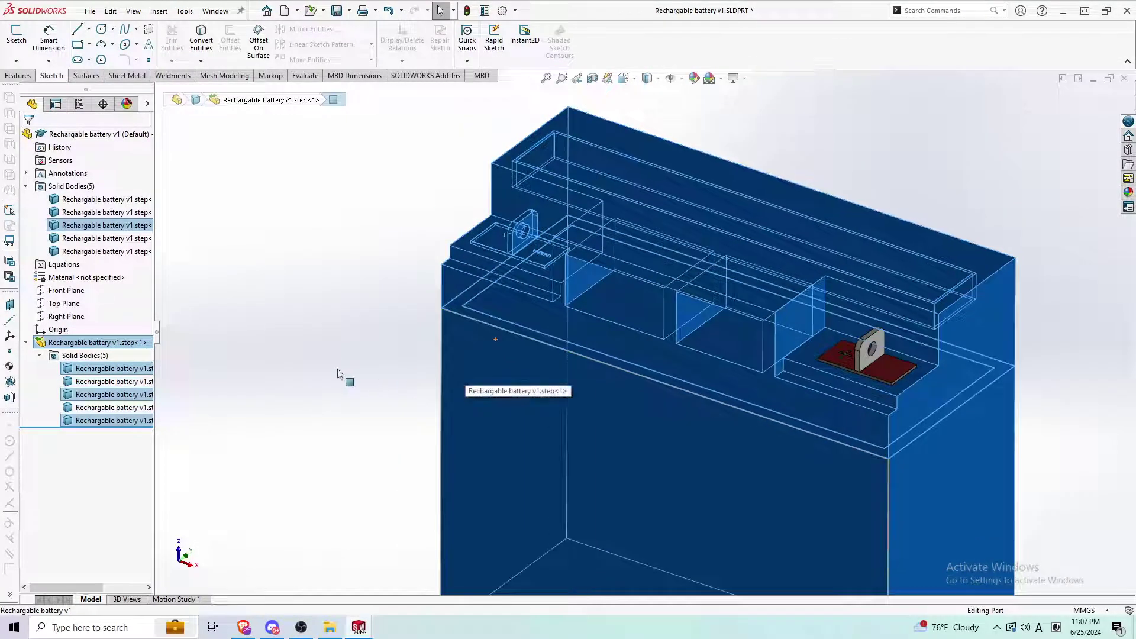
ctrl+middle_drag(338, 369, 292, 347)
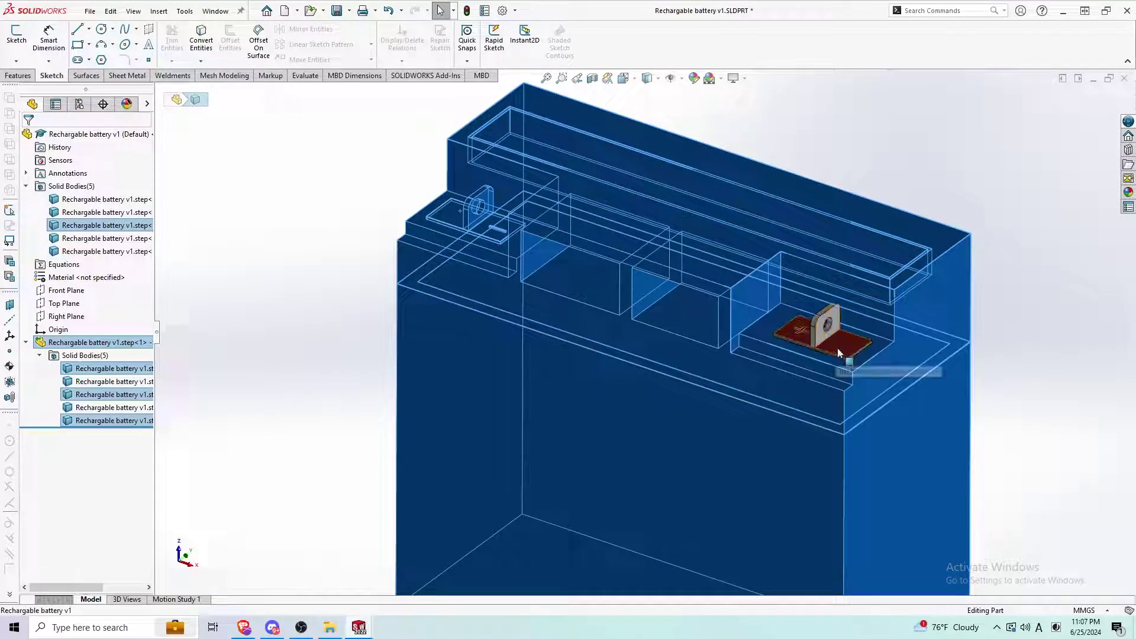
right_click(149, 371)
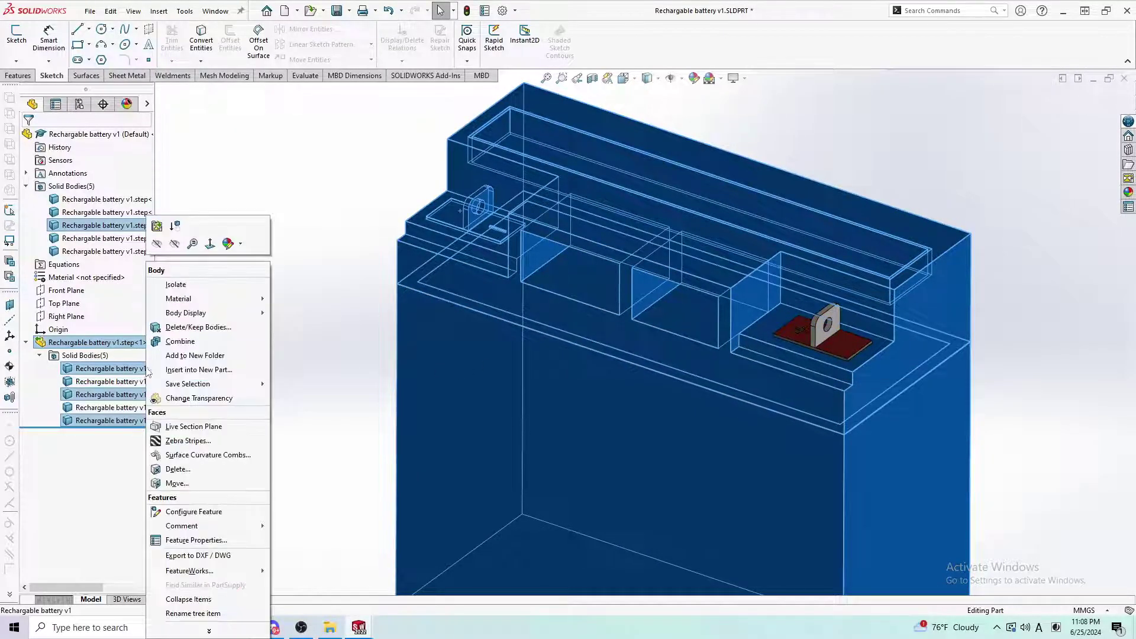
click(208, 374)
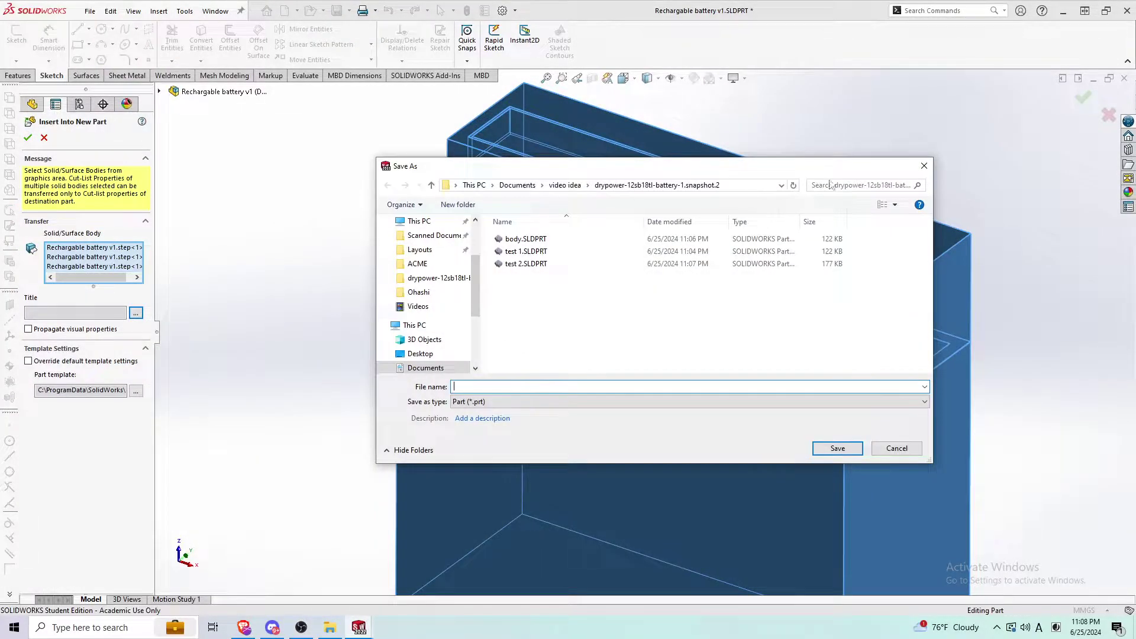
click(923, 167)
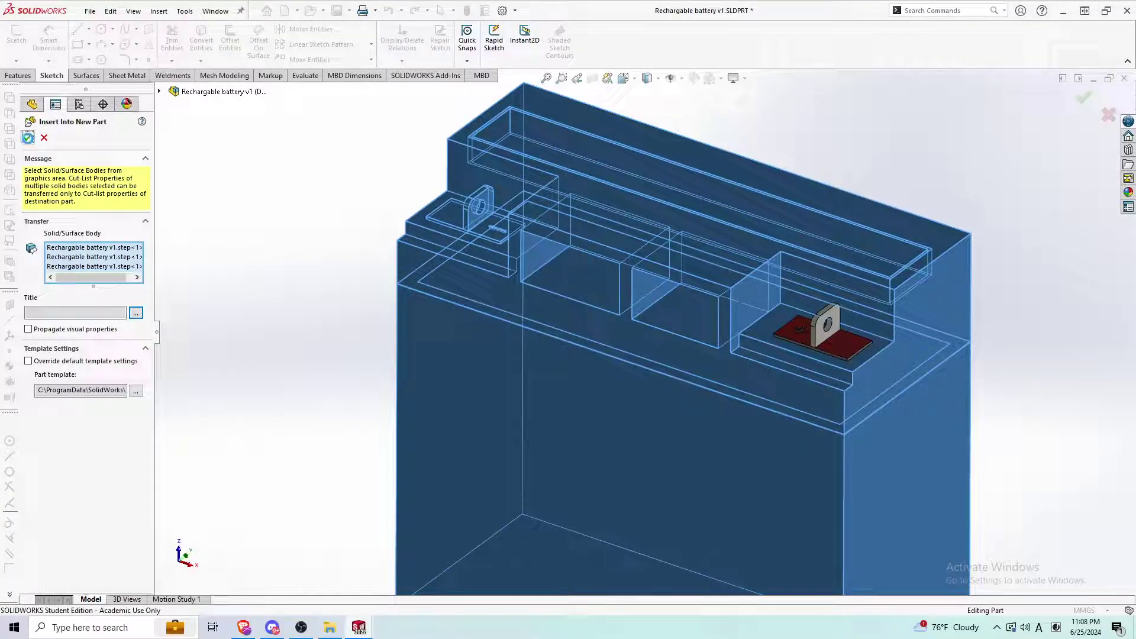
click(27, 138)
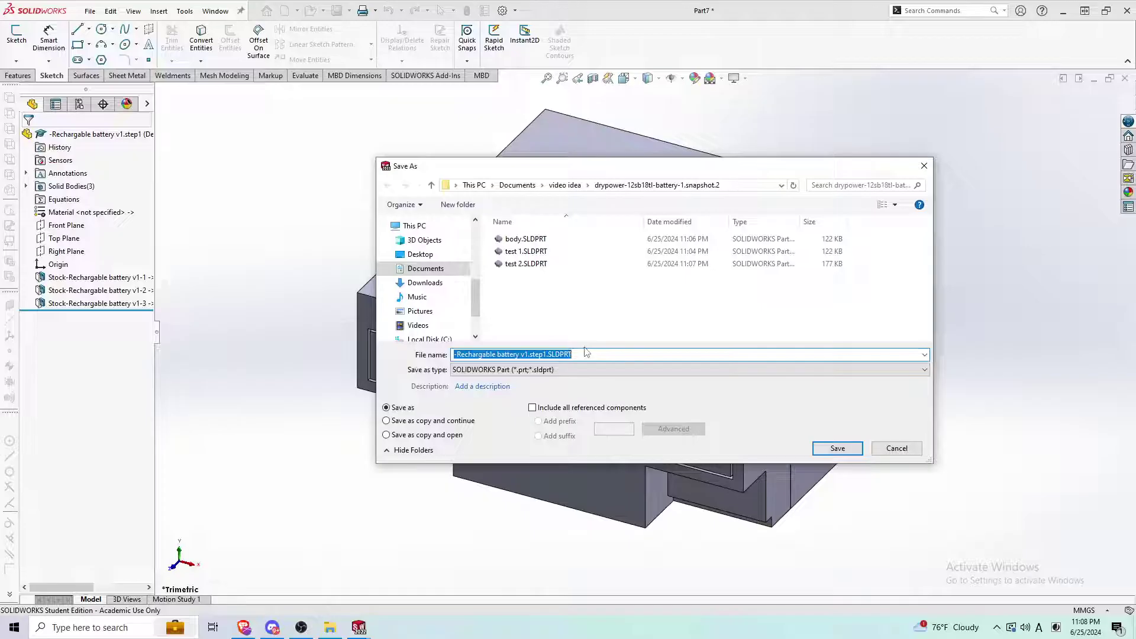
text(test 3)
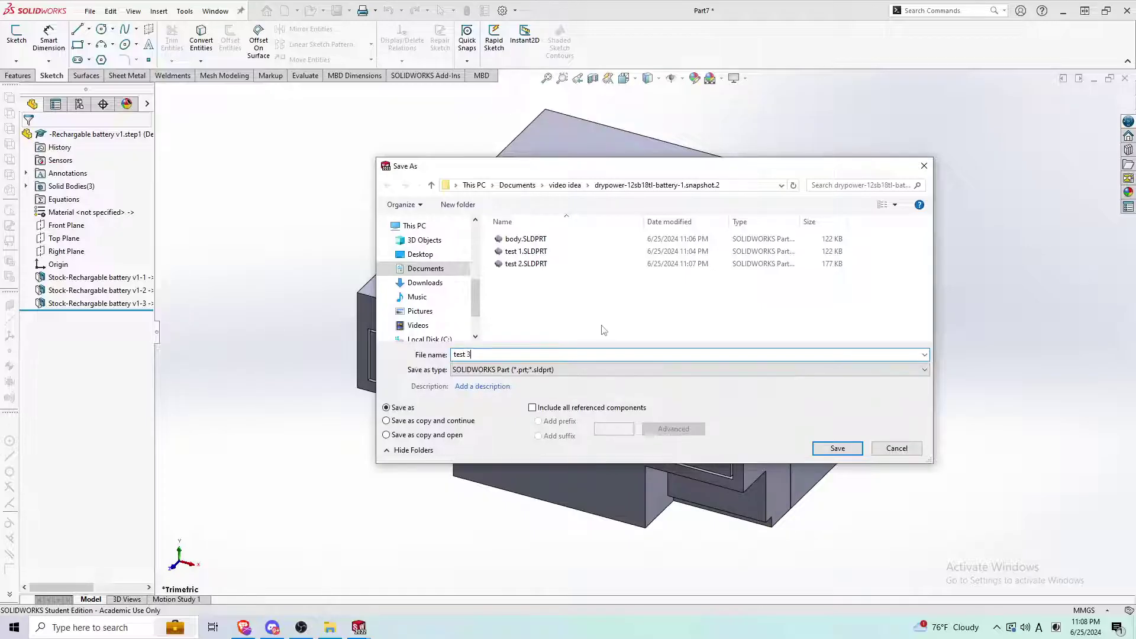
key(Return)
- Inspect the test 3 part's geometry from several angles, and close it to return to the full battery model
middle_drag(648, 517, 560, 243)
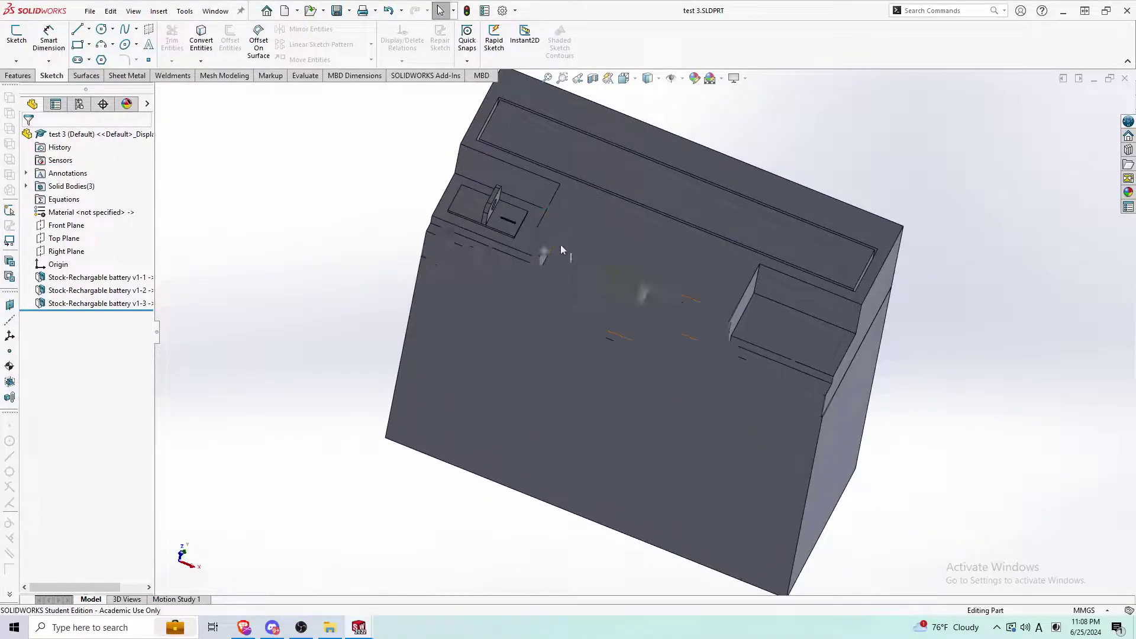
middle_drag(609, 350, 698, 260)
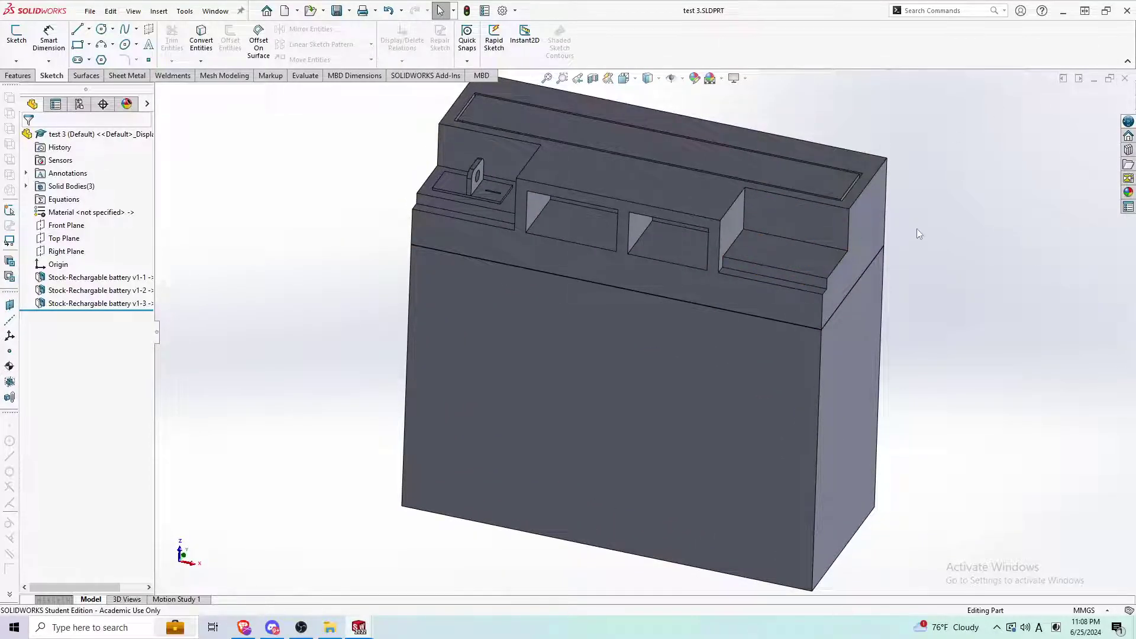
middle_drag(918, 232, 911, 251)
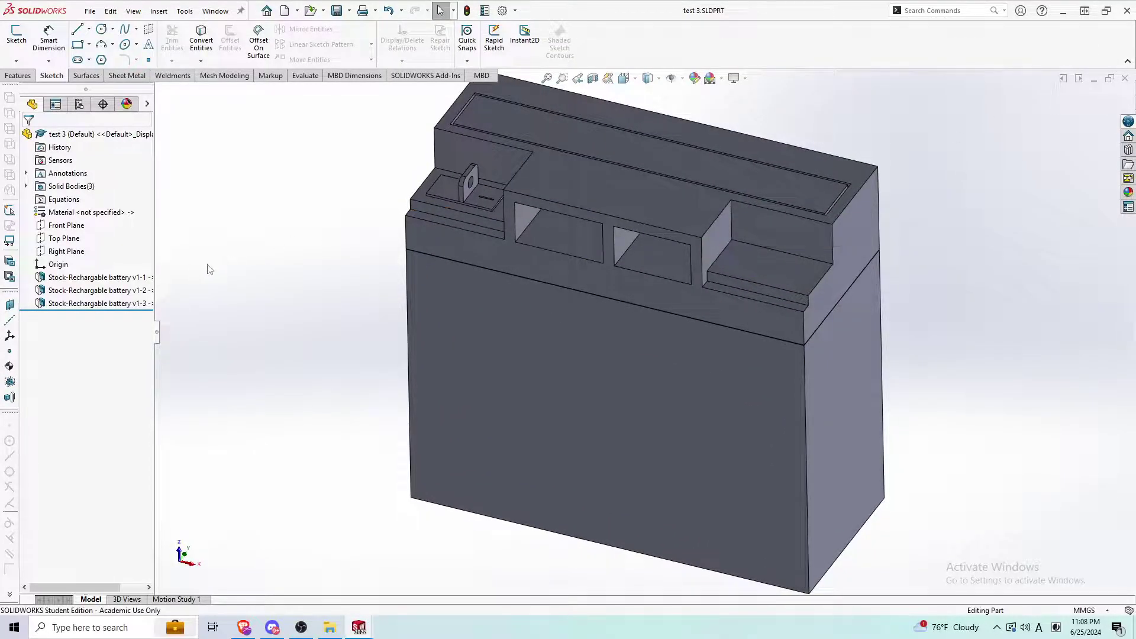
click(1125, 80)
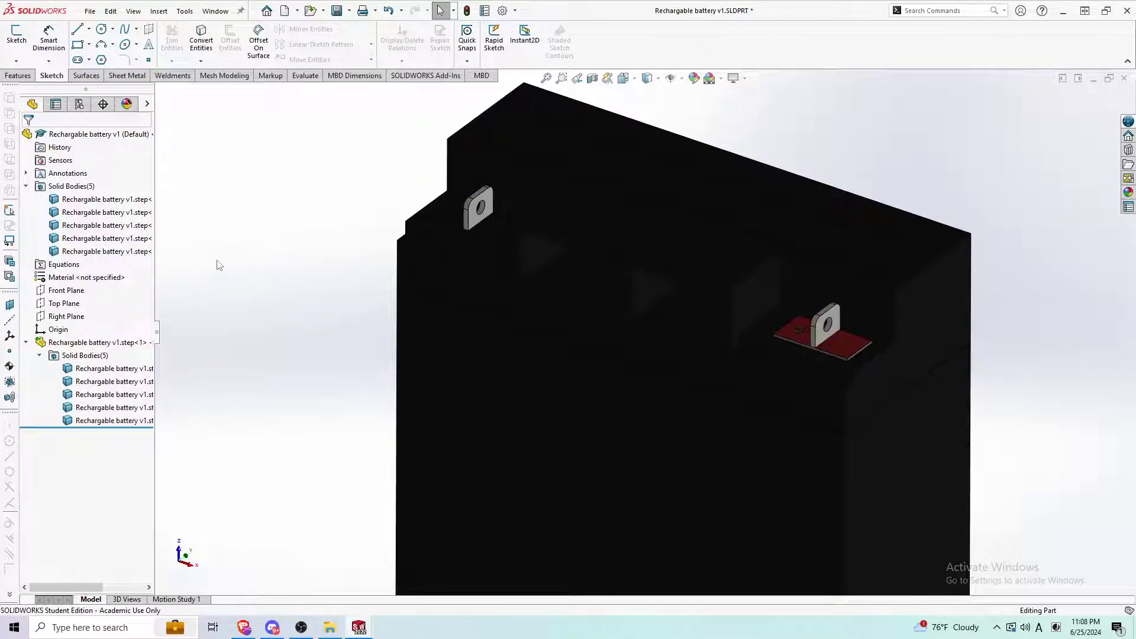
scroll(220, 264, up, 1)
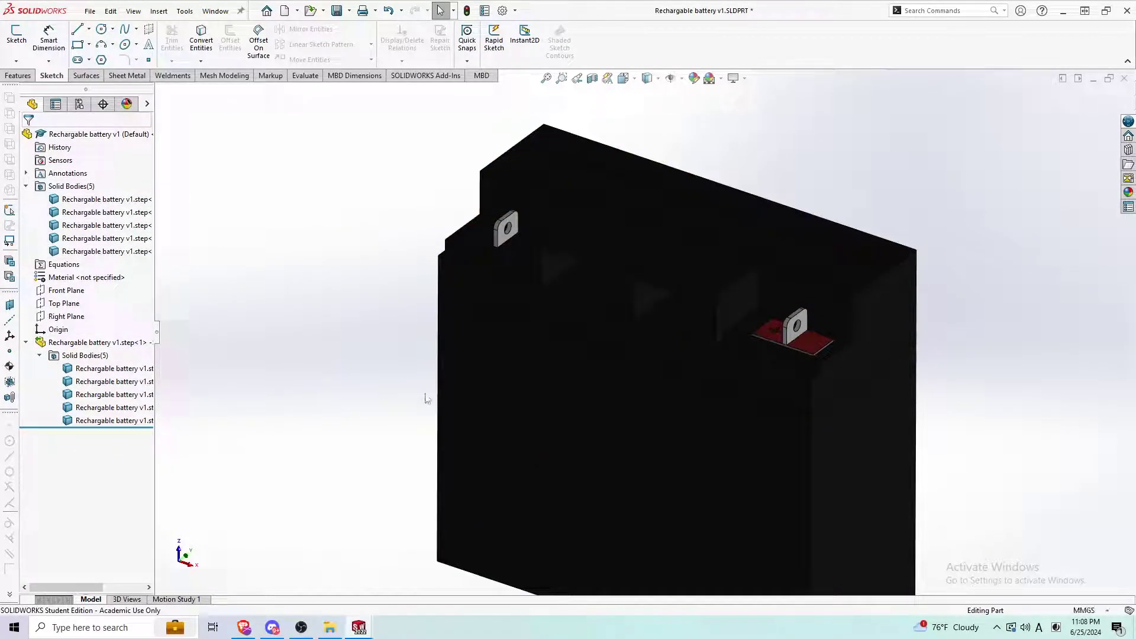
scroll(426, 398, up, 3)
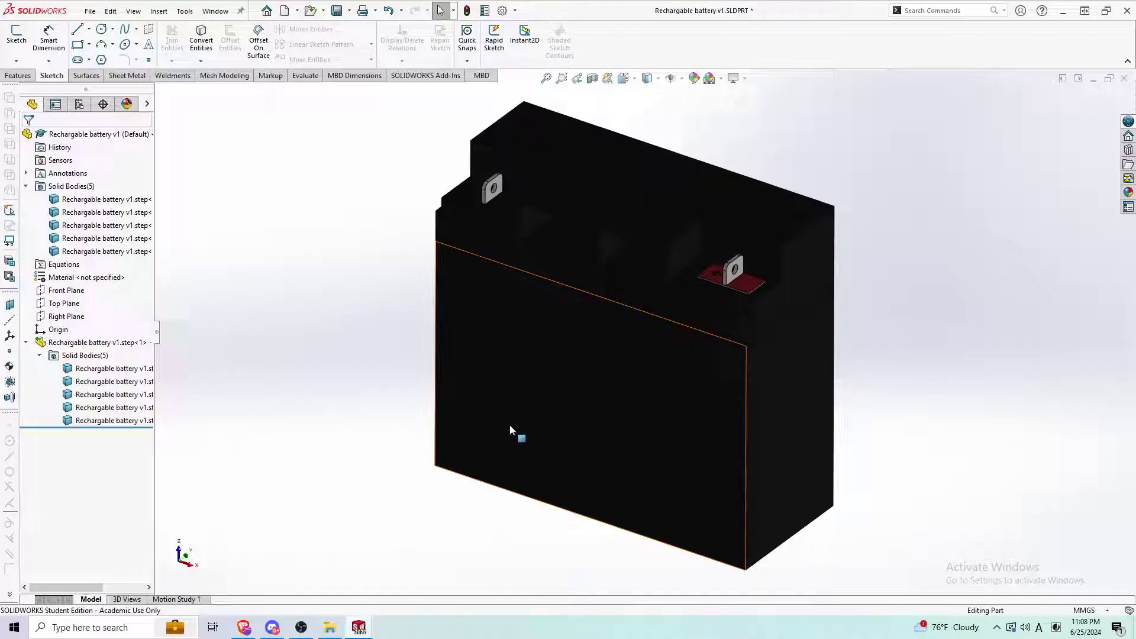